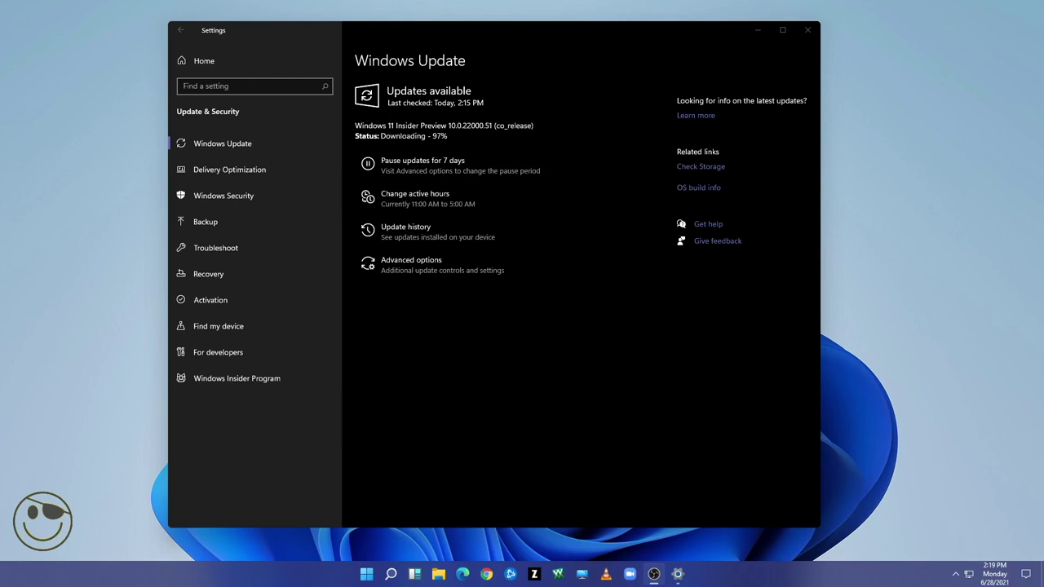
# Step: Check the installed Windows version with the ver command in a command prompt, and close the prompt
pyautogui.press('super+r')
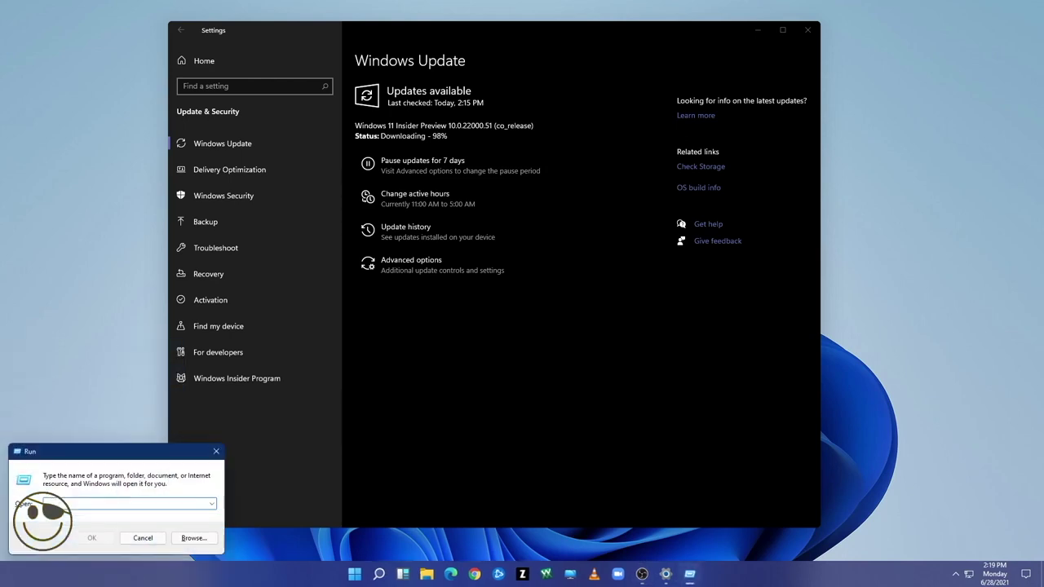
pyautogui.write('cmd')
pyautogui.press('Return')
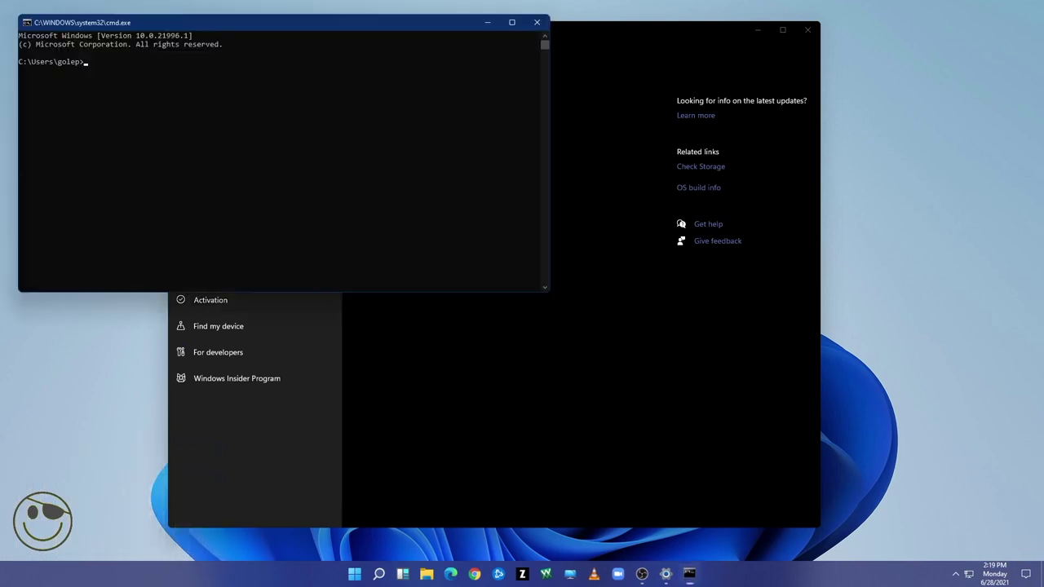
pyautogui.write('ver')
pyautogui.press('Return')
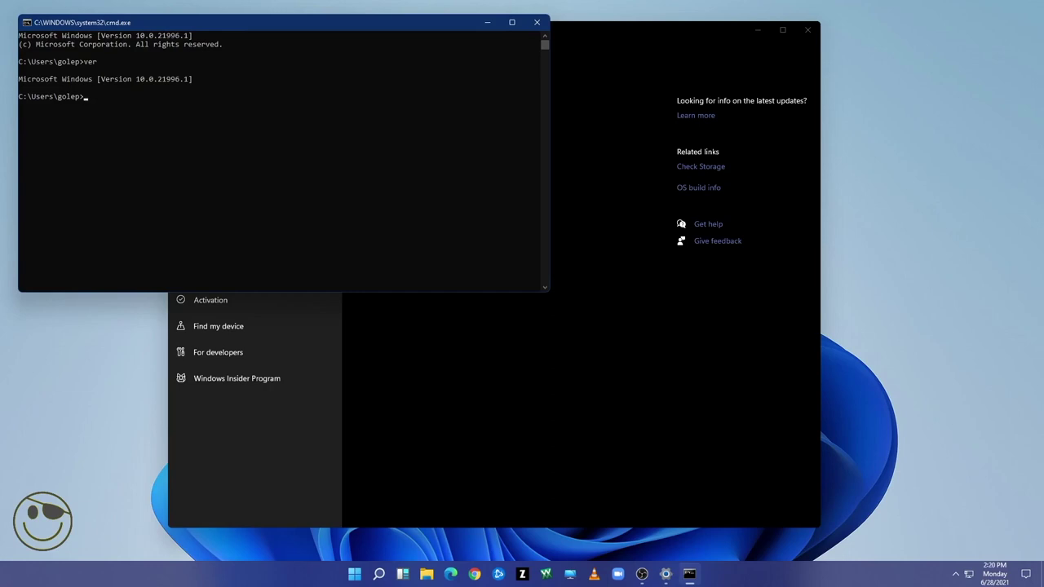
pyautogui.click(538, 24)
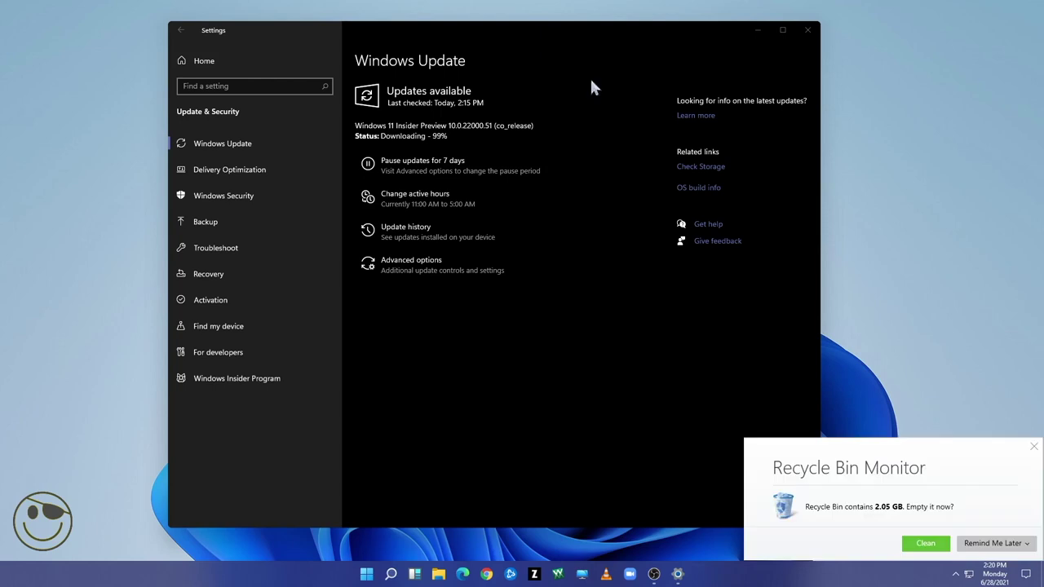
# Step: Dismiss the Recycle Bin Monitor reminder
pyautogui.click(926, 543)
pyautogui.click(1012, 543)
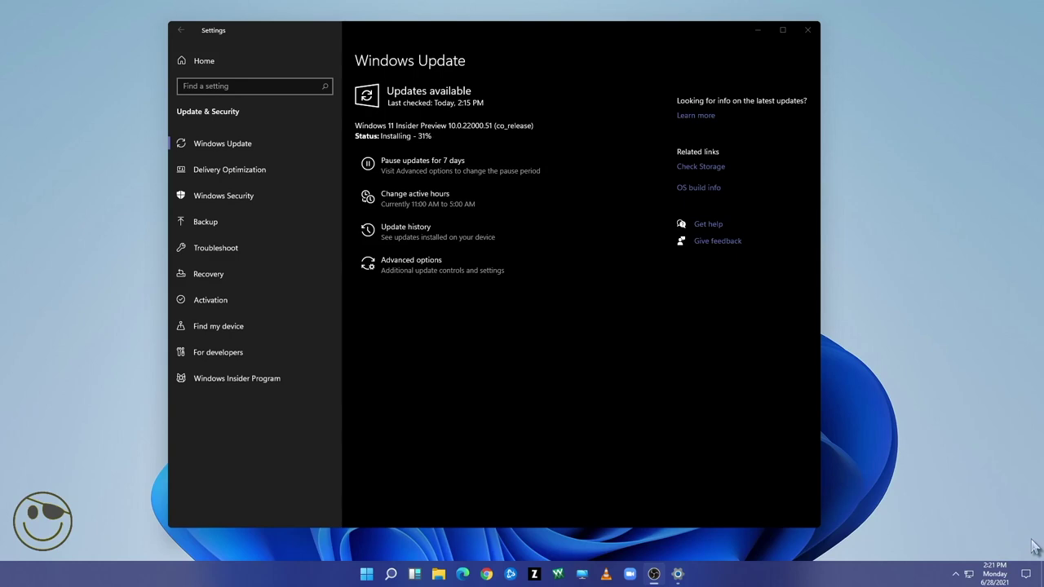
# Step: Search Windows for "store" and pin Microsoft Store to the taskbar
pyautogui.click(390, 573)
pyautogui.write('store')
pyautogui.rightClick(360, 306)
pyautogui.click(402, 337)
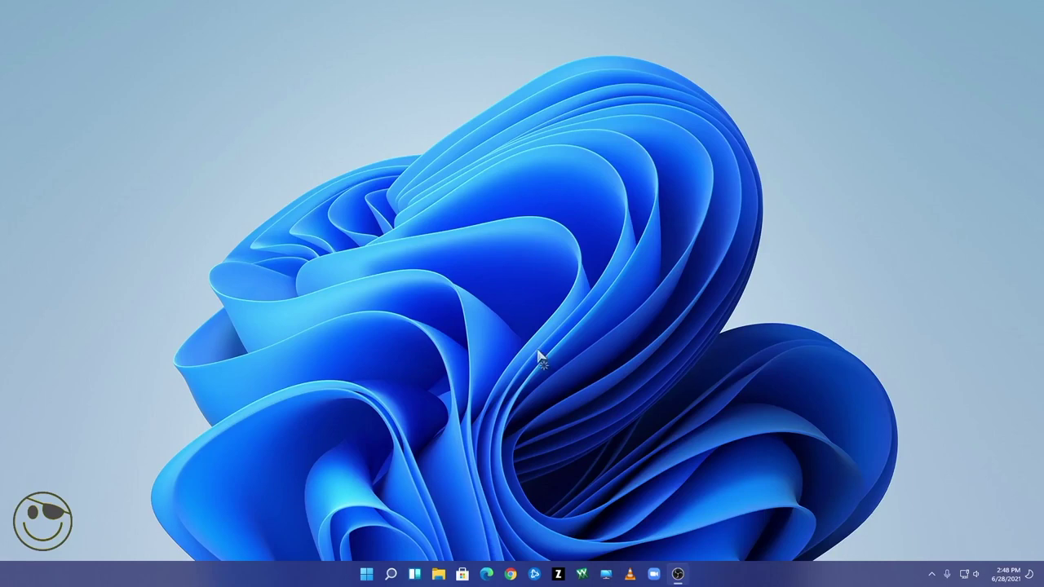
# Step: Open a command prompt and postpone the Recycle Bin Monitor reminder until after the next reboot
pyautogui.press('super+r')
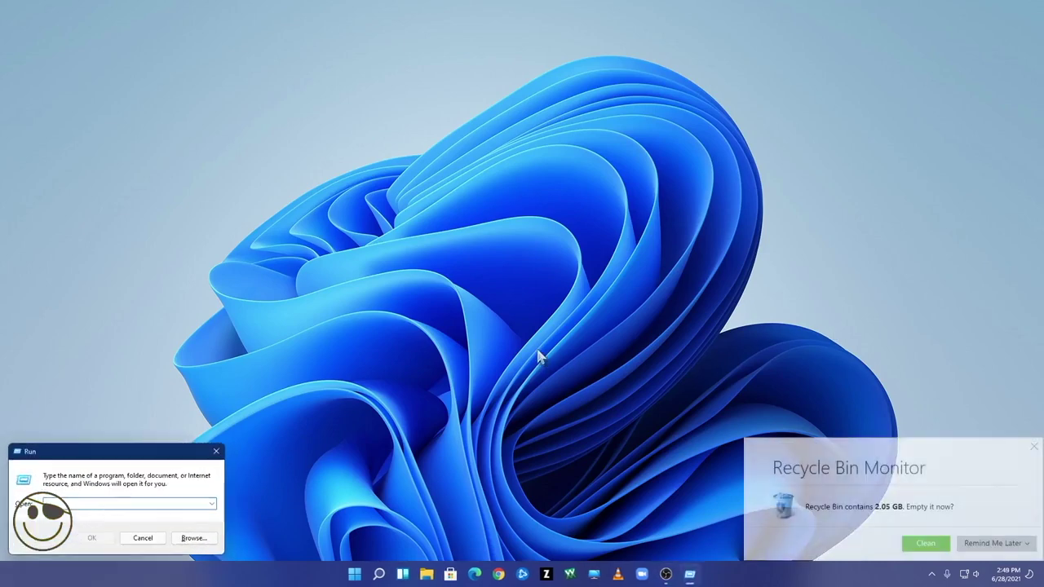
pyautogui.press('Return')
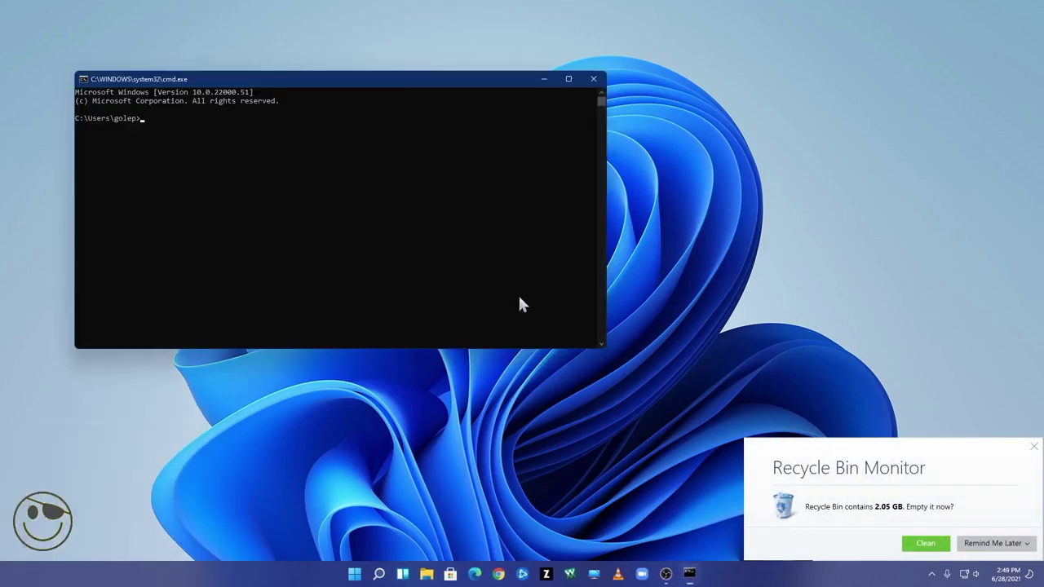
pyautogui.click(990, 548)
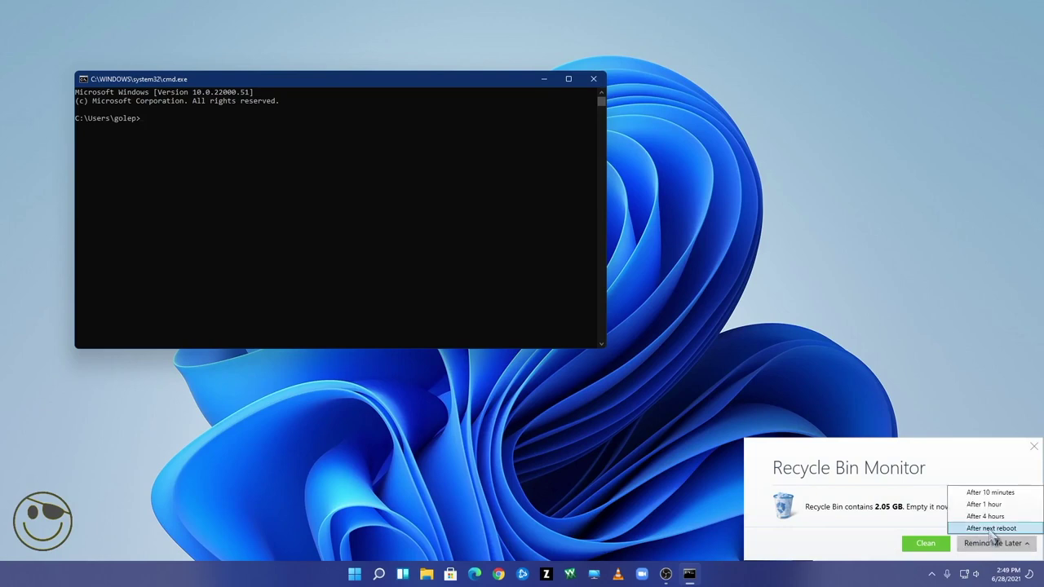
pyautogui.click(983, 527)
# Step: Run the ver command to check the Windows version again, and close the command prompt
pyautogui.click(386, 250)
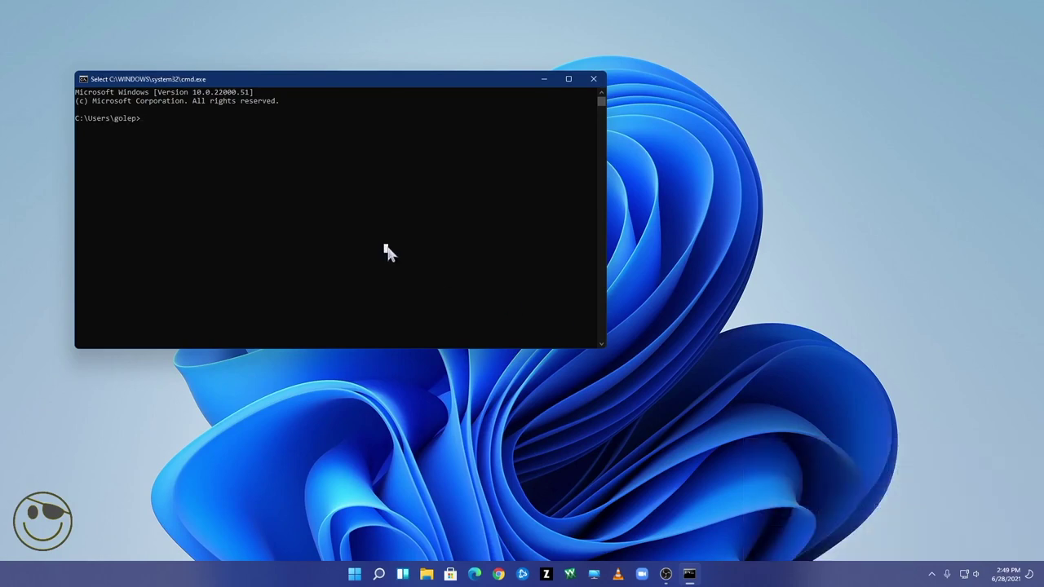
pyautogui.write('ver')
pyautogui.press('Return')
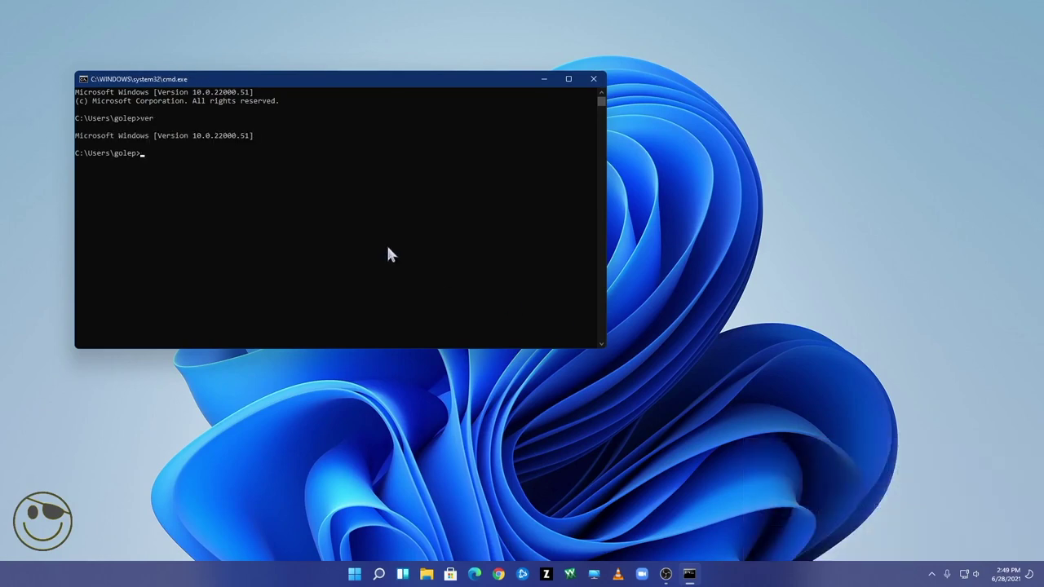
pyautogui.click(594, 81)
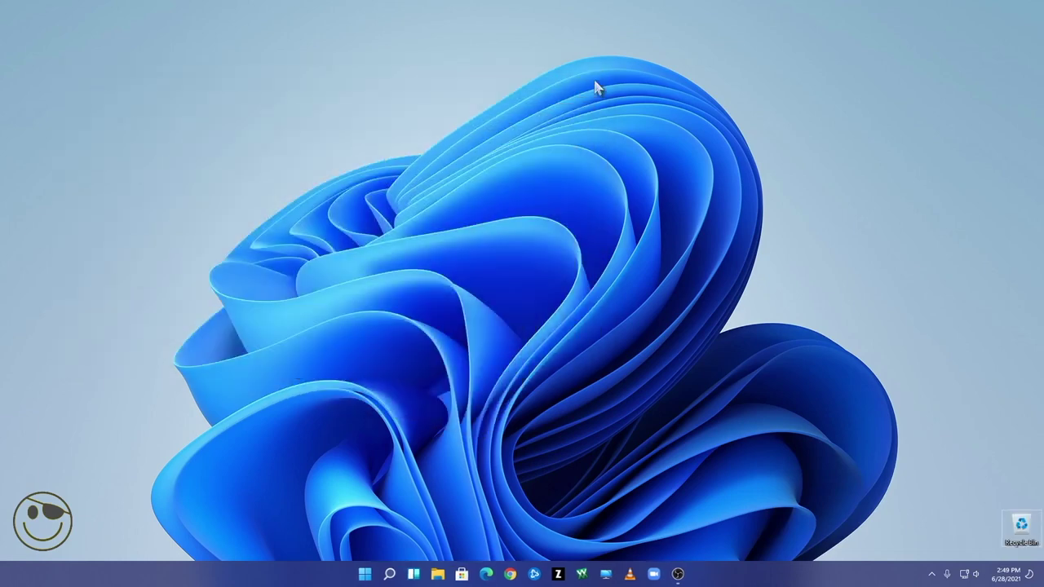
# Step: Open Microsoft Store's Downloads and updates page and request updates for the installed apps
pyautogui.click(462, 574)
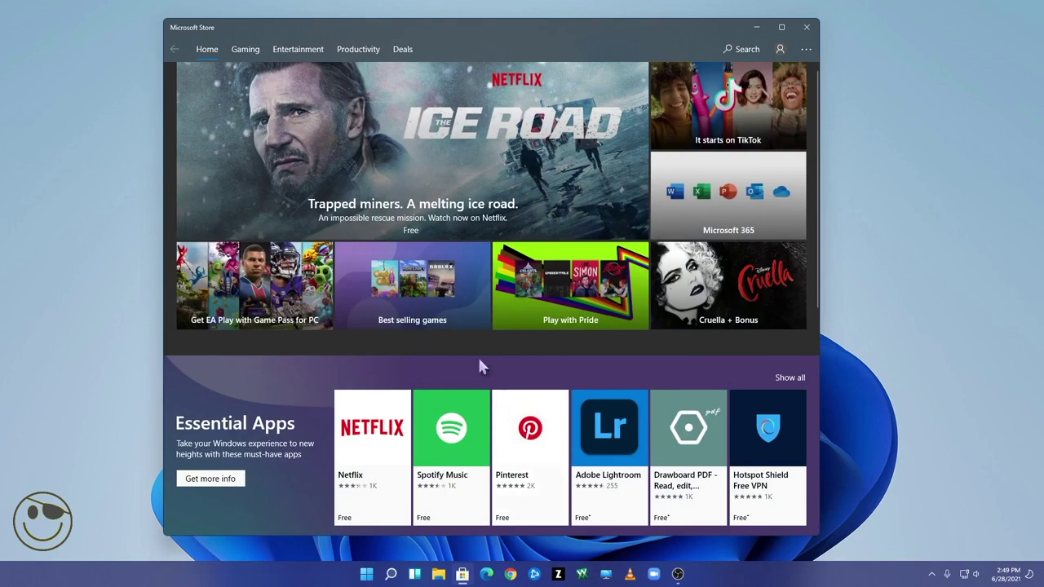
pyautogui.click(806, 49)
pyautogui.click(799, 78)
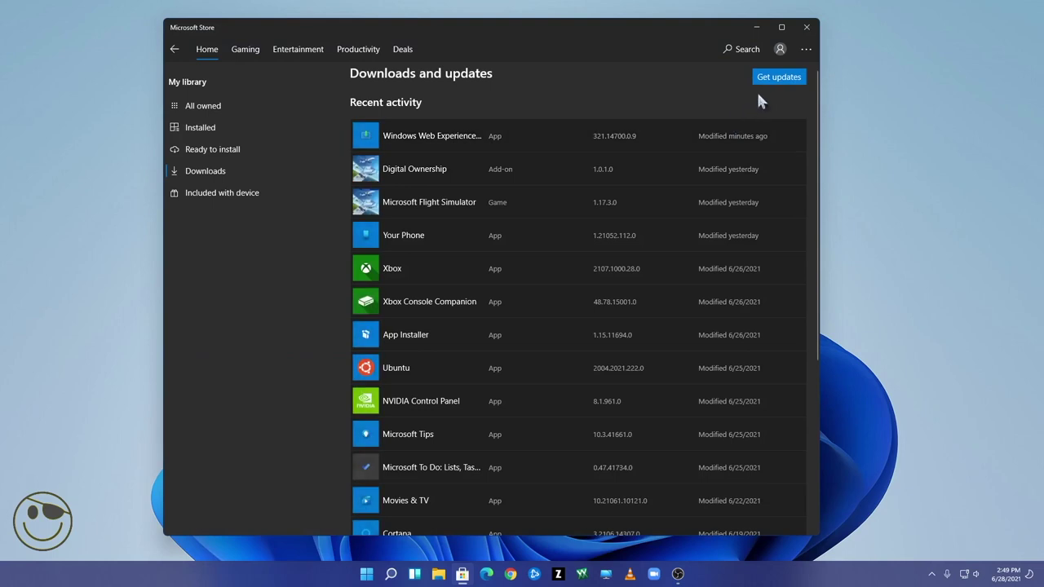
pyautogui.click(778, 80)
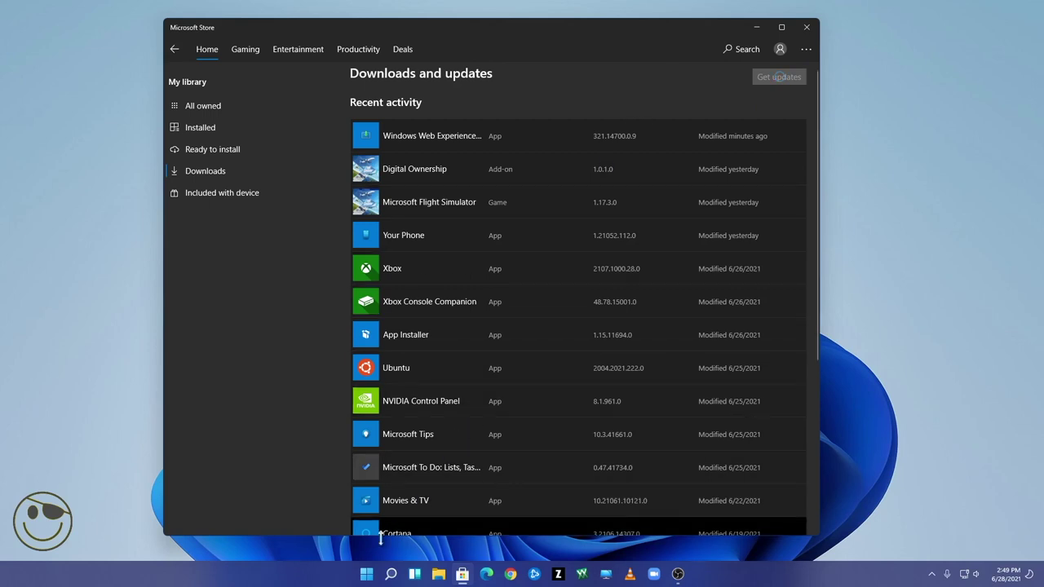
# Step: Switch to Settings, scan the temporary files under the system's Storage page, and lower the sound volume
pyautogui.click(366, 574)
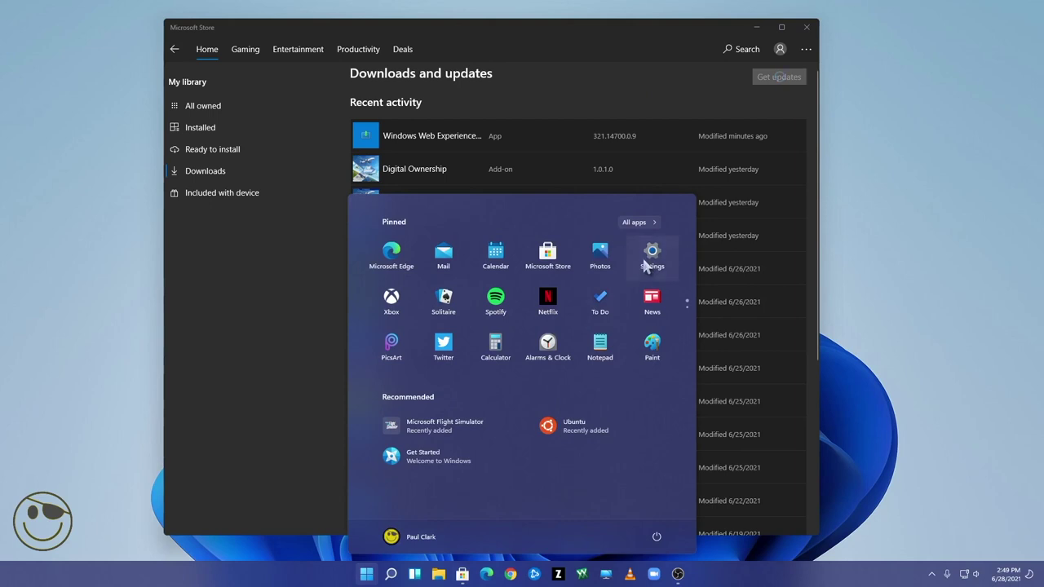
pyautogui.click(642, 260)
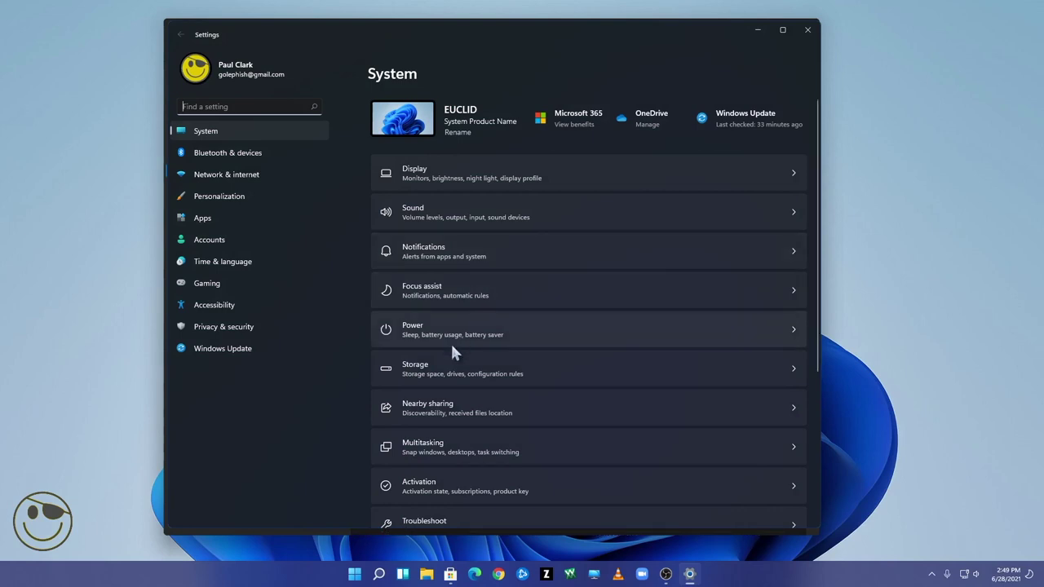
pyautogui.click(440, 373)
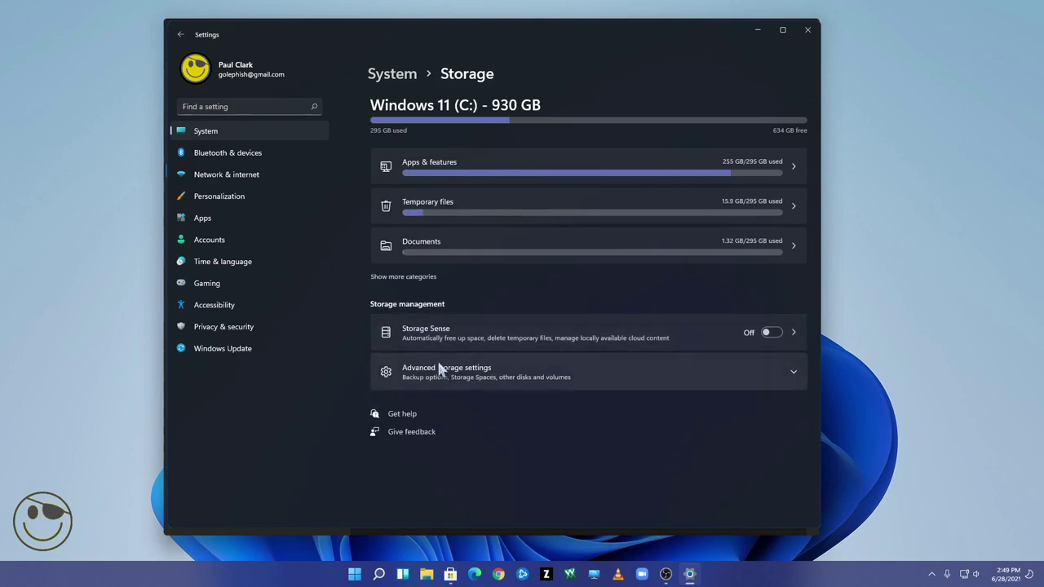
pyautogui.click(489, 222)
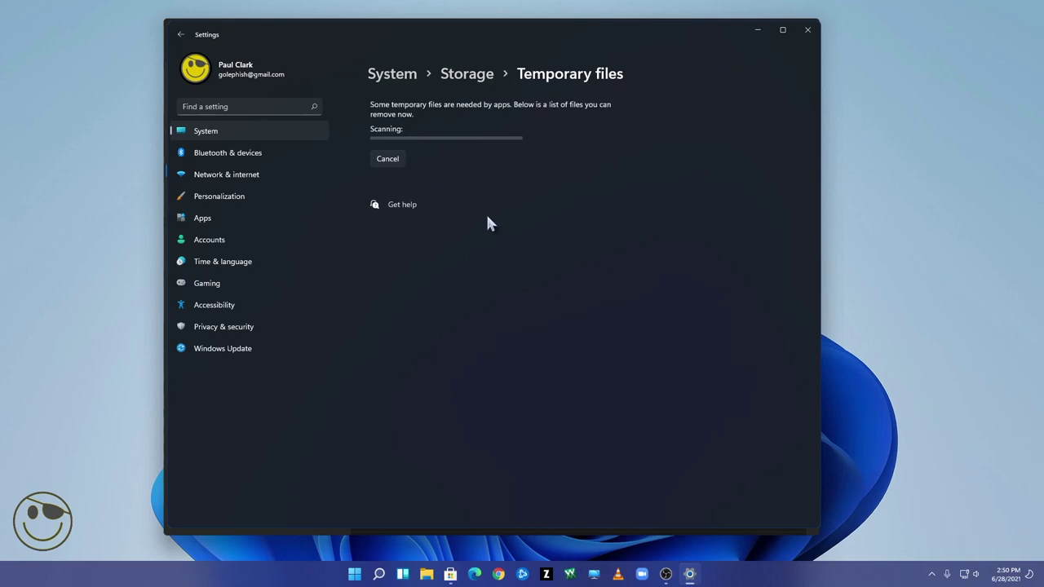
pyautogui.press('XF86AudioLowerVolume')
pyautogui.press('XF86AudioLowerVolume')
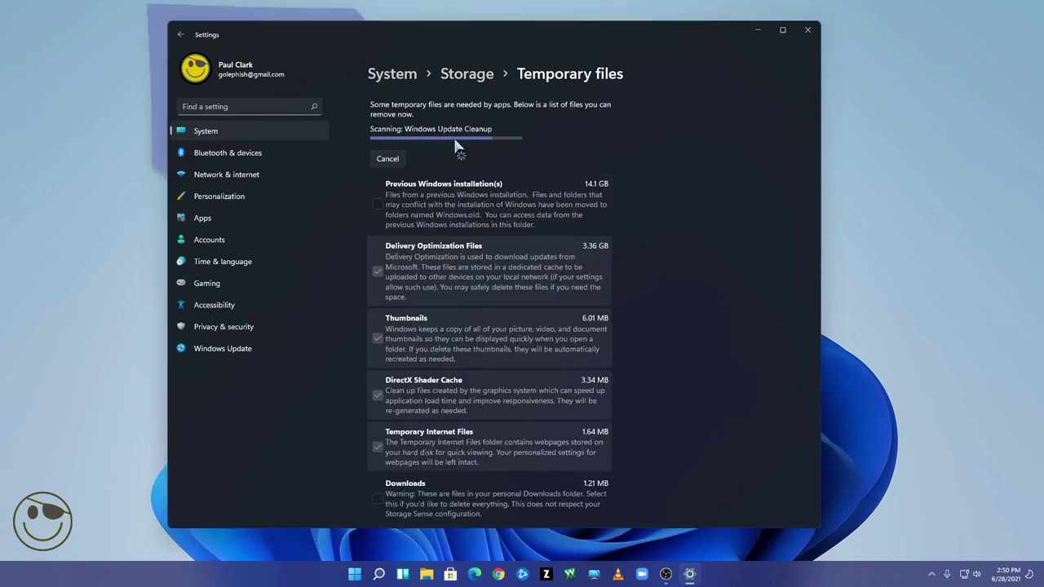
# Step: Include Previous Windows installation(s) in the temporary files selection and permanently remove the selected files
pyautogui.click(377, 204)
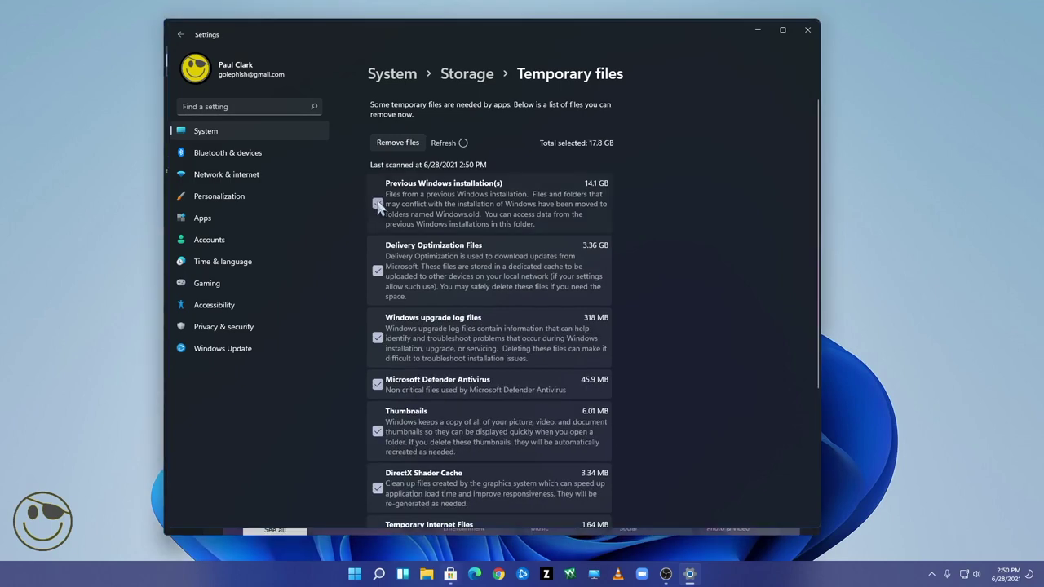
pyautogui.click(397, 143)
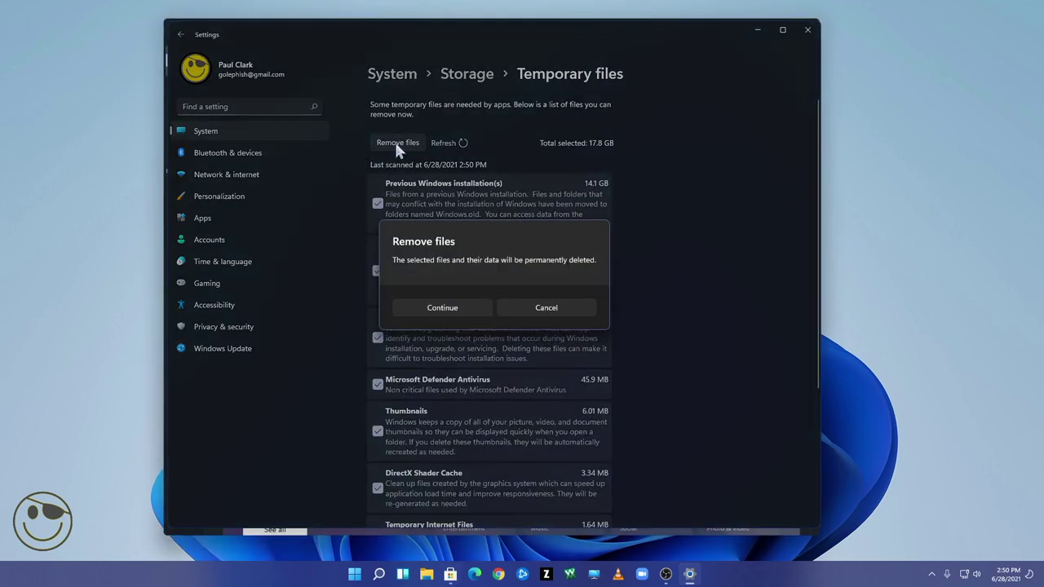
pyautogui.click(467, 308)
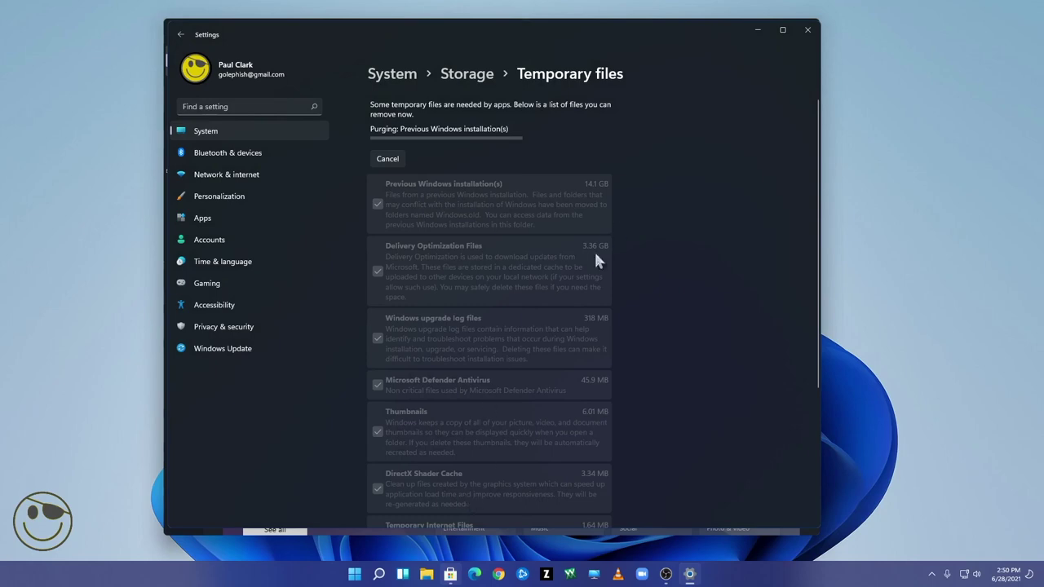
# Step: Switch to the redesigned Microsoft Store and look through its Apps and Gaming pages
pyautogui.moveTo(450, 573)
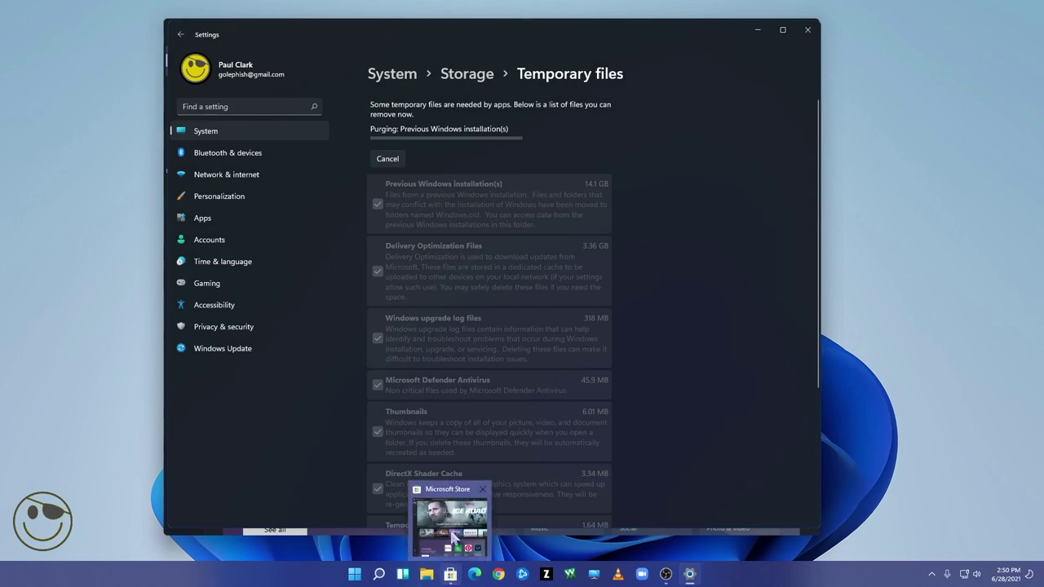
pyautogui.click(453, 534)
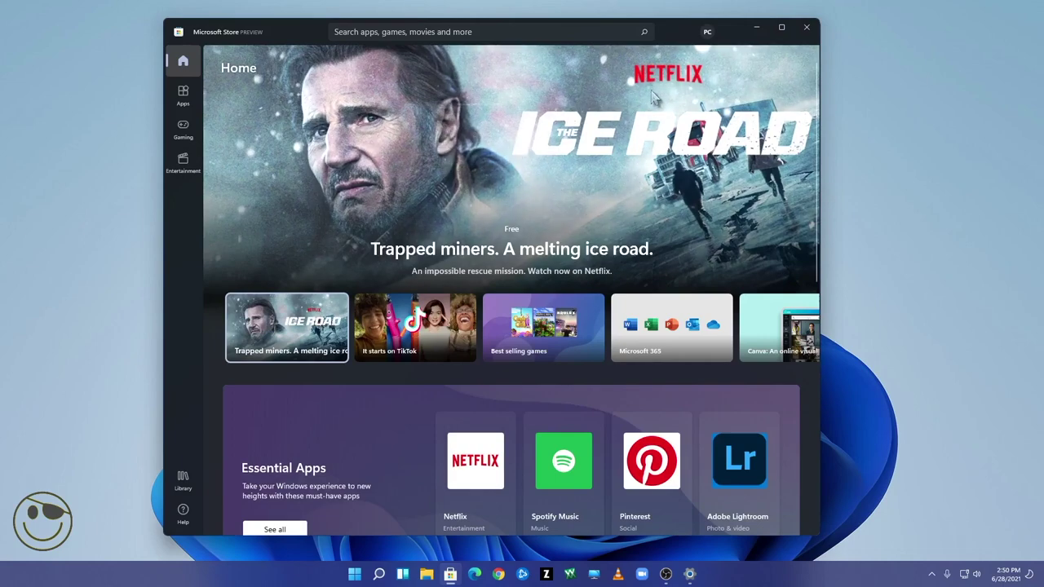
pyautogui.click(183, 94)
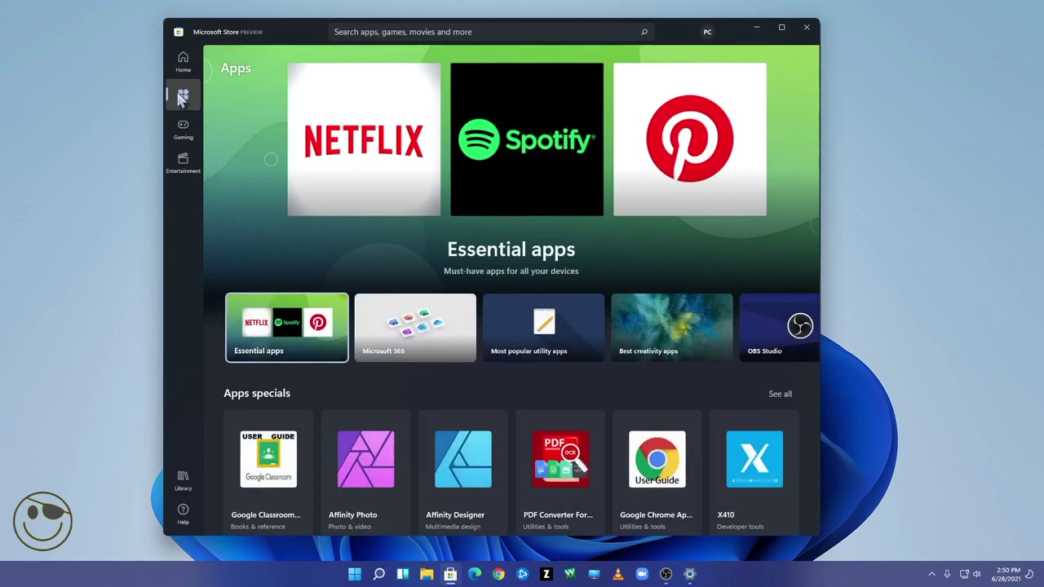
pyautogui.scroll(-3, 474, 216)
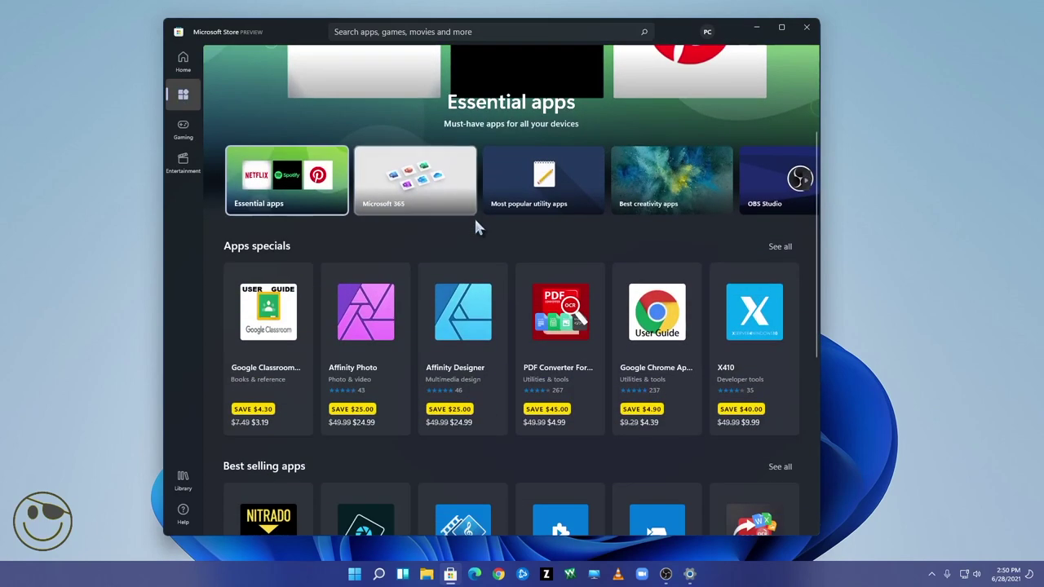
pyautogui.click(182, 129)
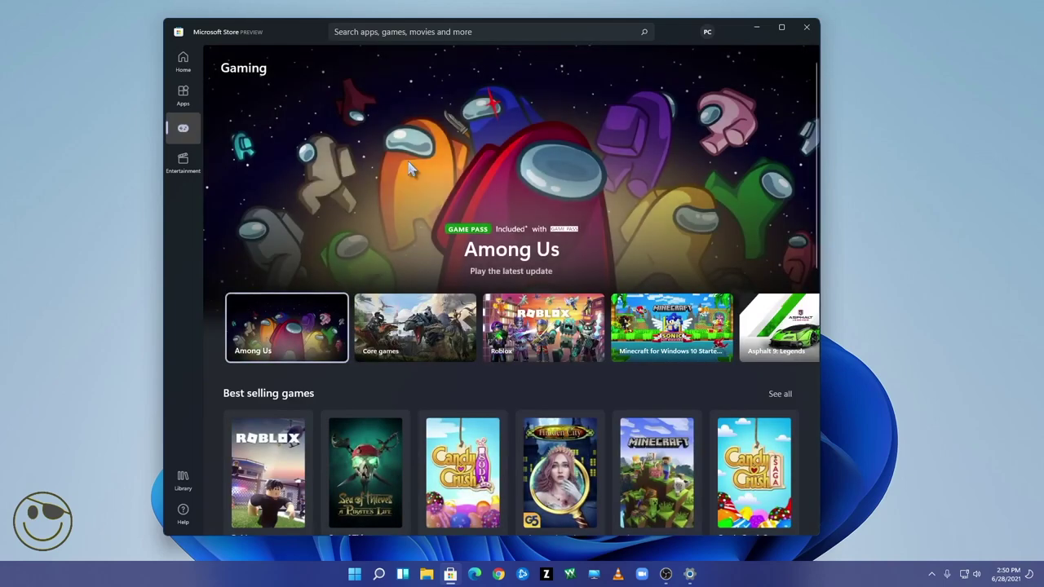
pyautogui.scroll(-3, 261, 140)
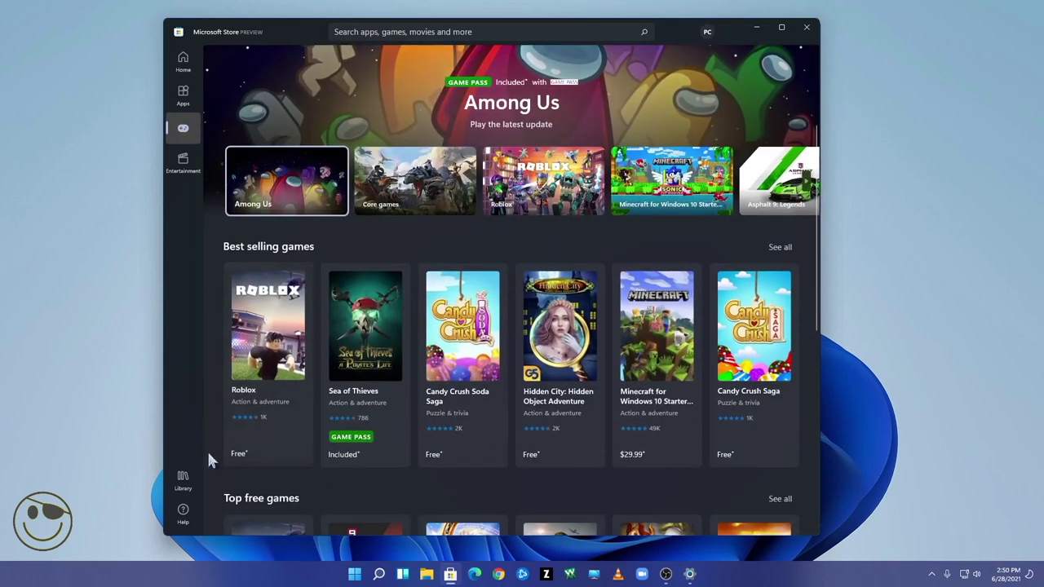
# Step: Check for app updates in the Store's Library and filter the owned items to Games
pyautogui.click(183, 483)
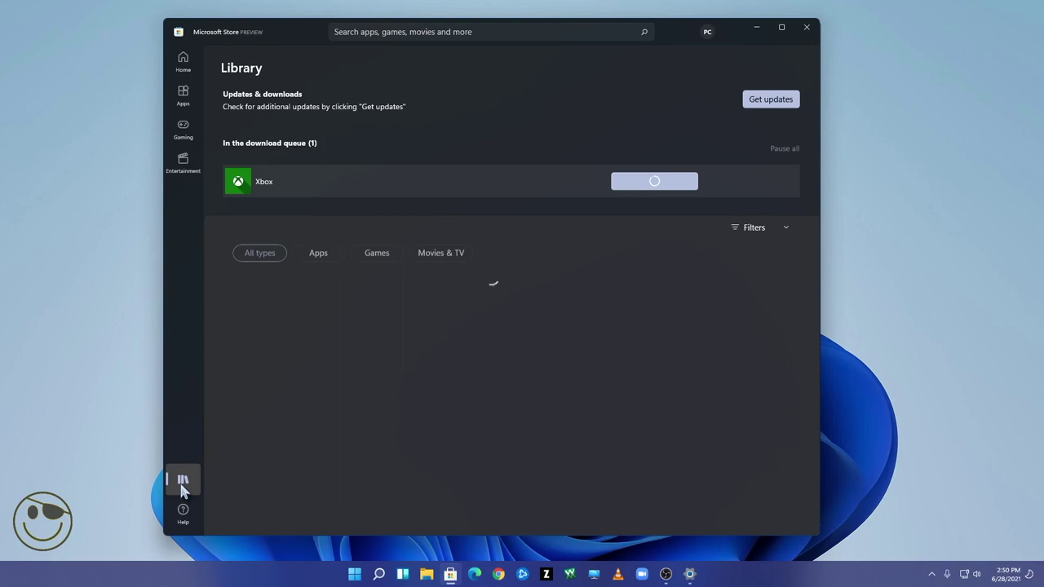
pyautogui.click(758, 99)
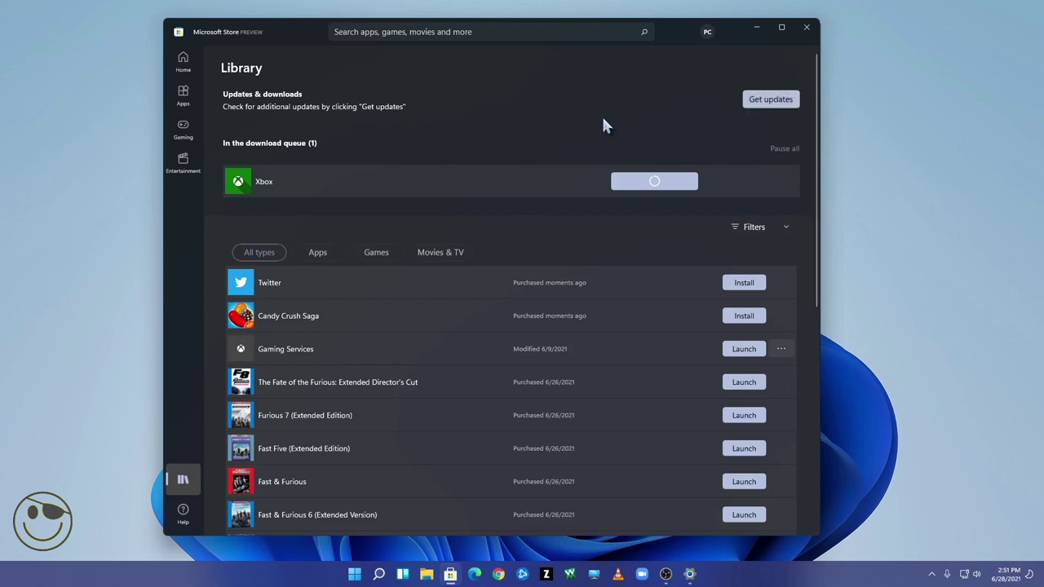
pyautogui.click(381, 254)
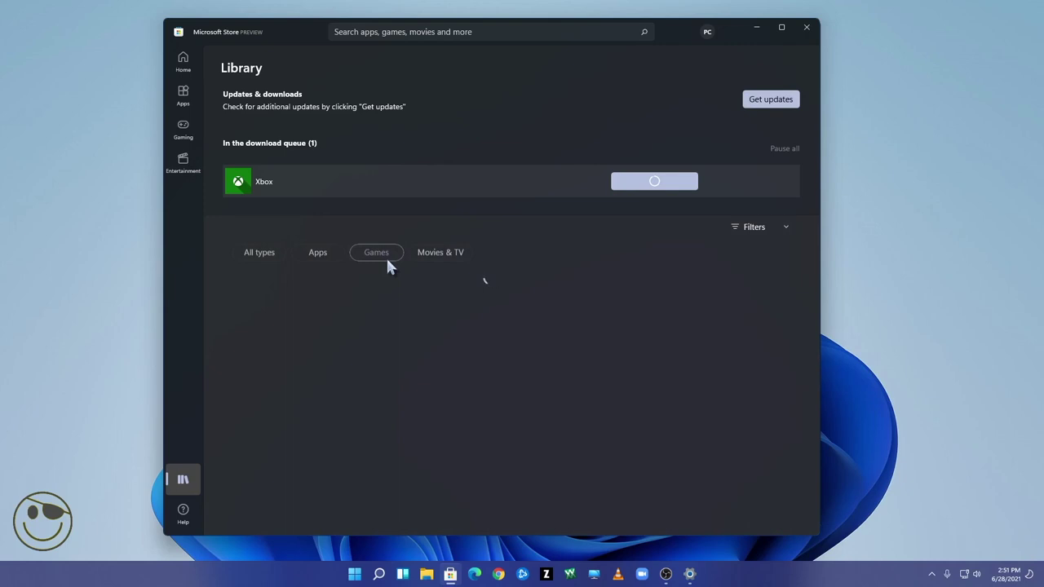
# Step: Return to Settings to check the temporary files cleanup progress, and close the Settings window
pyautogui.click(682, 579)
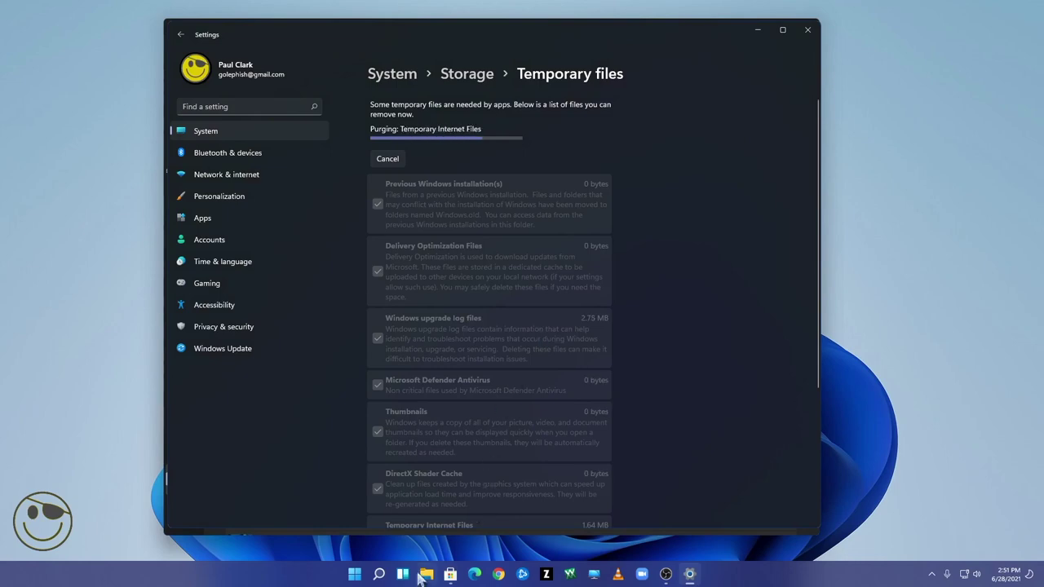
pyautogui.click(807, 30)
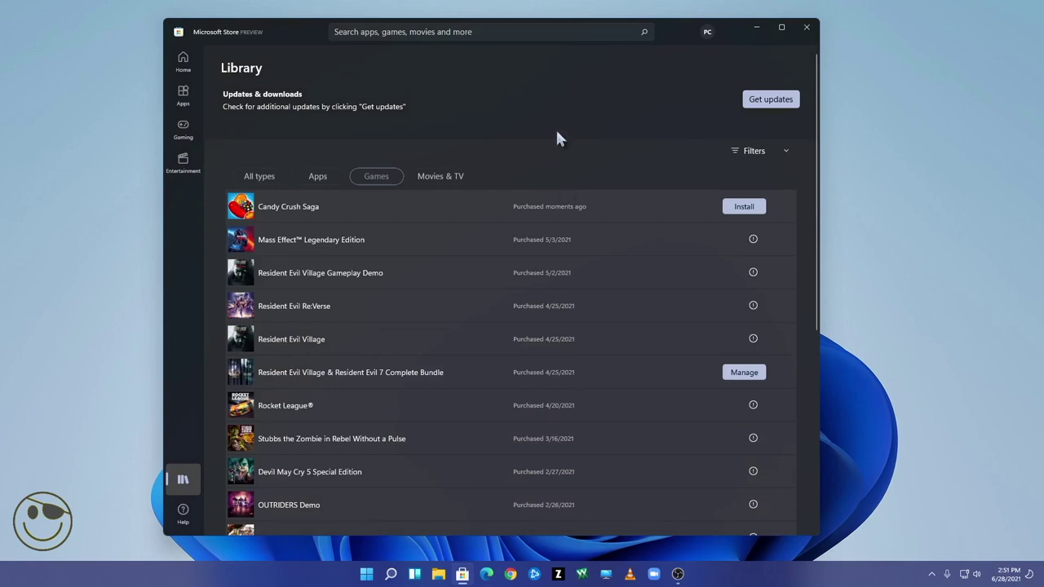
# Step: View the Entertainment page of Microsoft Store
pyautogui.click(179, 160)
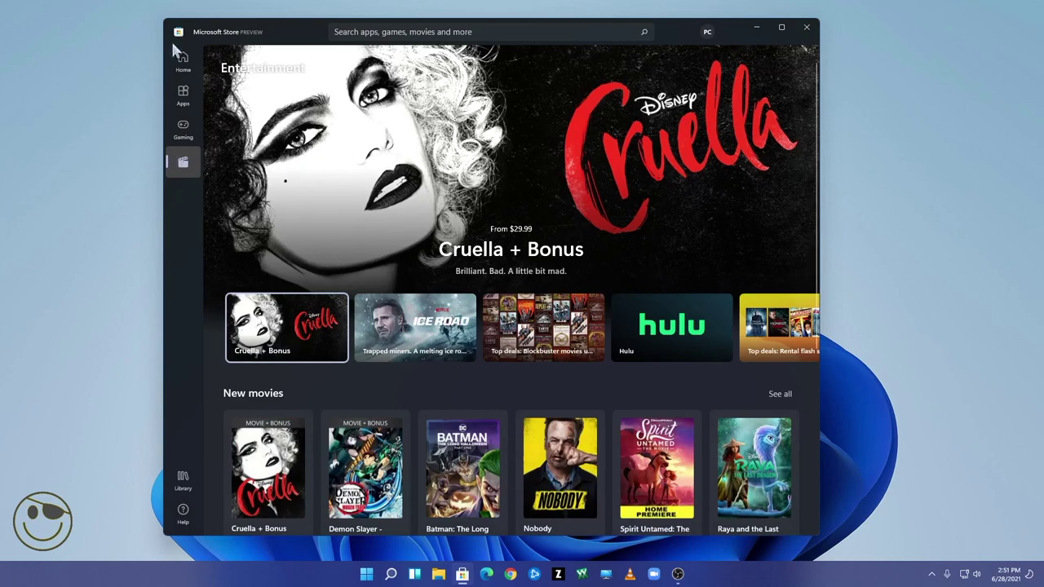
# Step: View the Home page of Microsoft Store, and close the Store window
pyautogui.click(181, 57)
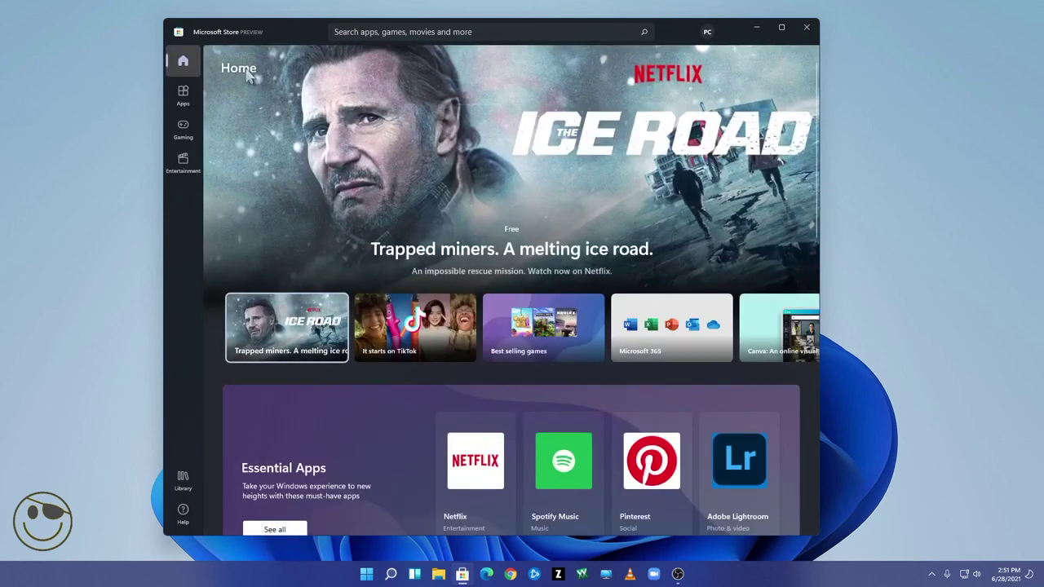
pyautogui.click(806, 27)
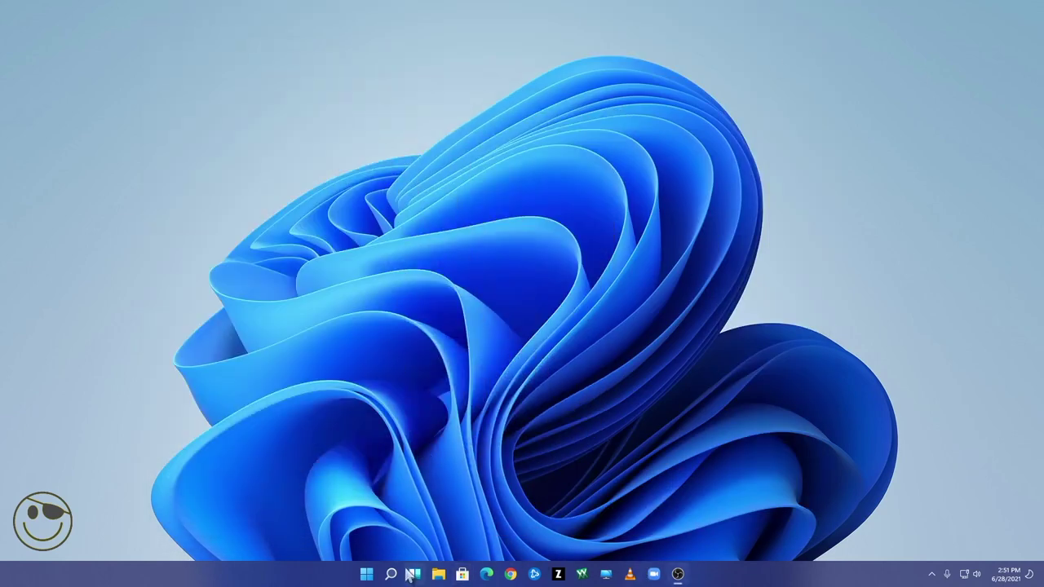
# Step: Switch to File Explorer, look at the folders and drives in This PC, and close the window
pyautogui.click(437, 574)
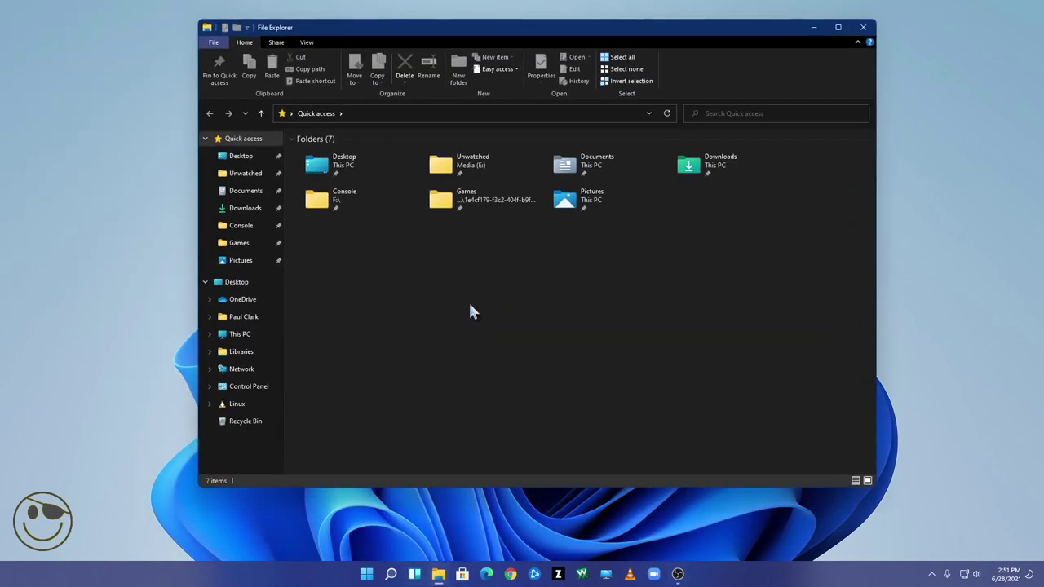
pyautogui.click(243, 334)
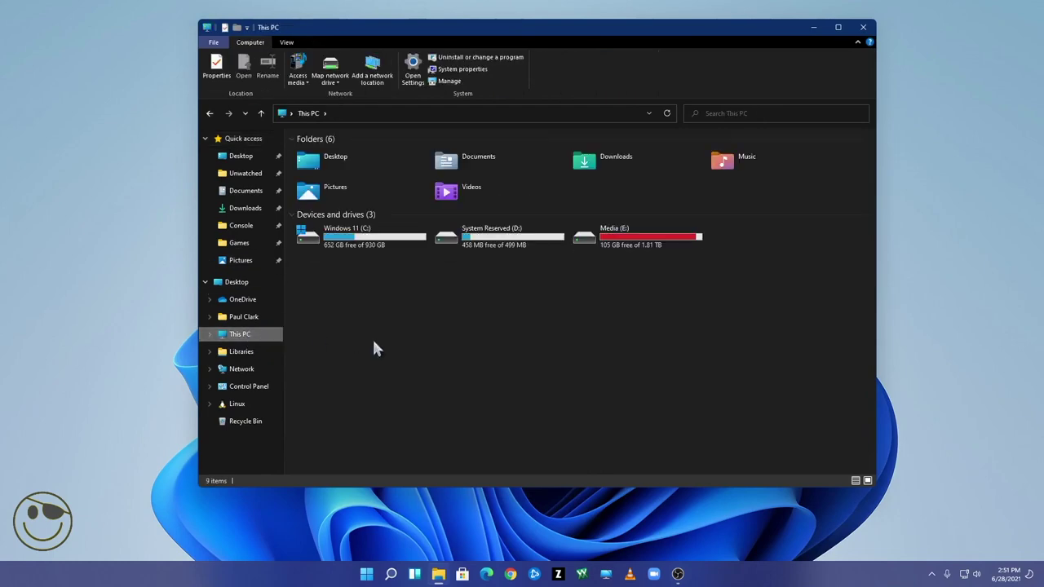
pyautogui.click(863, 27)
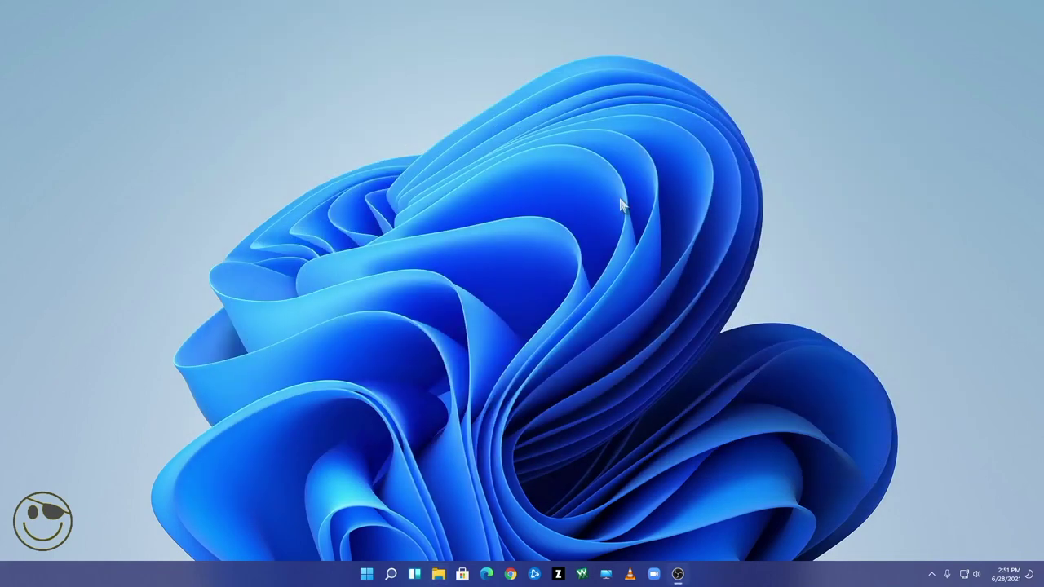
# Step: Try the purple glow and Captured Motion themes in the Personalization page of Settings, and apply the Windows (dark) theme
pyautogui.click(366, 574)
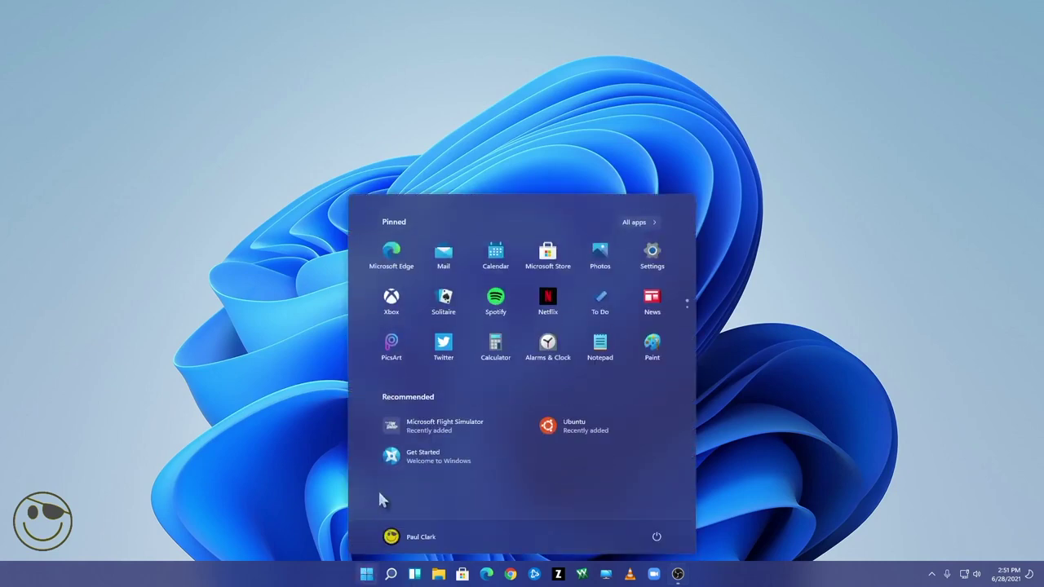
pyautogui.click(661, 251)
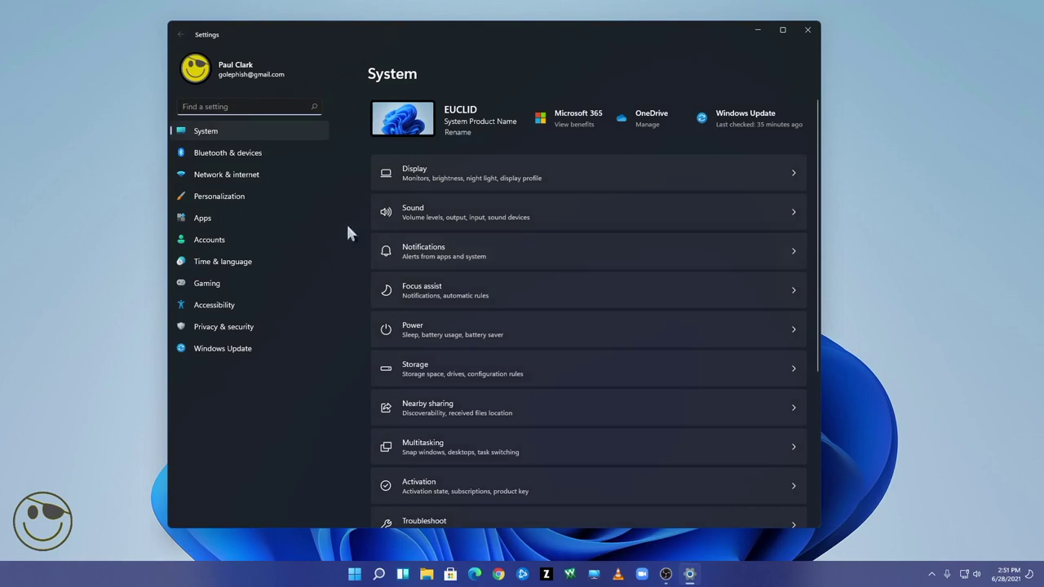
pyautogui.click(226, 209)
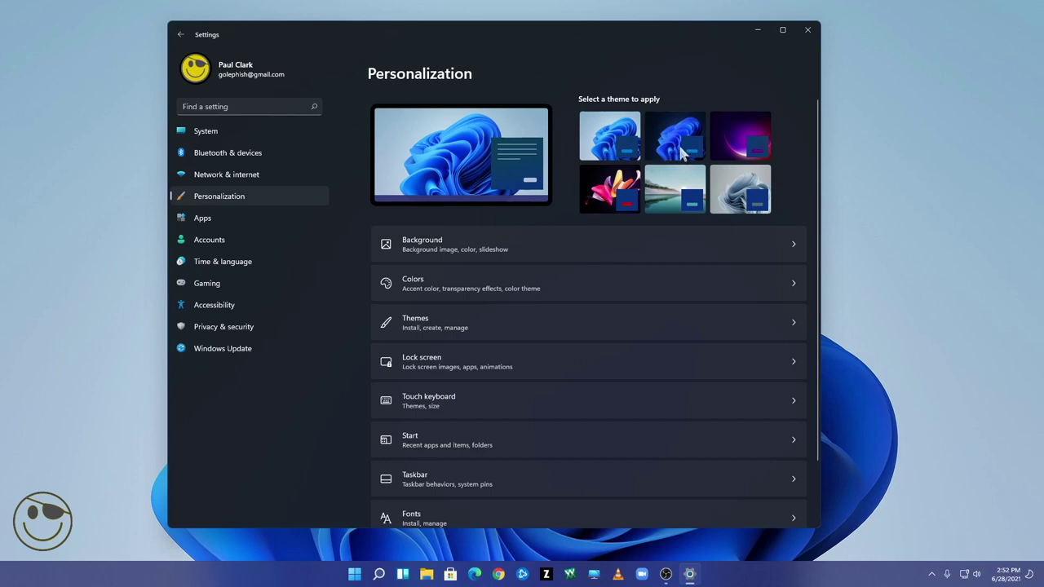
pyautogui.click(721, 122)
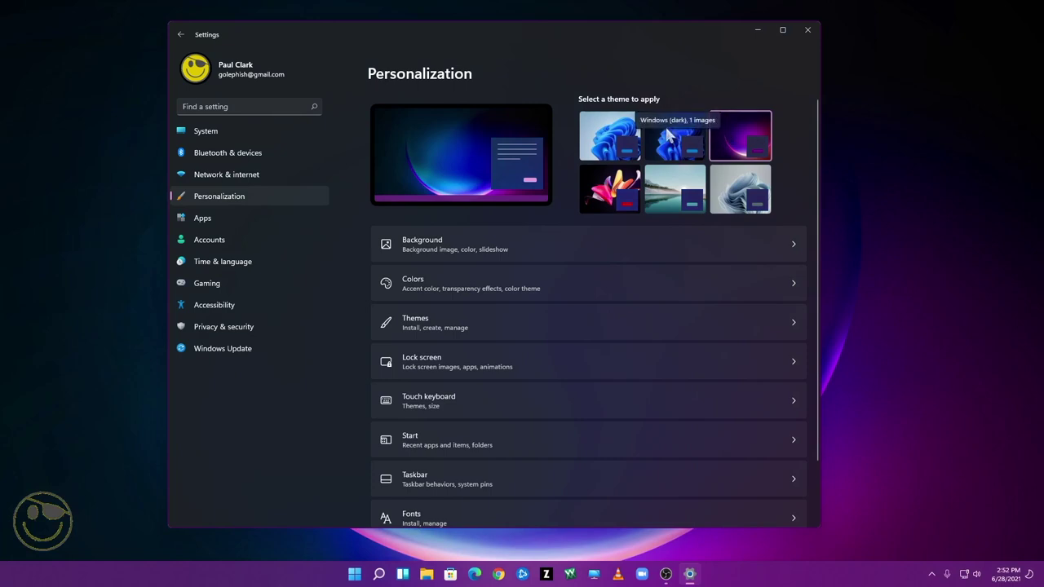
pyautogui.click(632, 181)
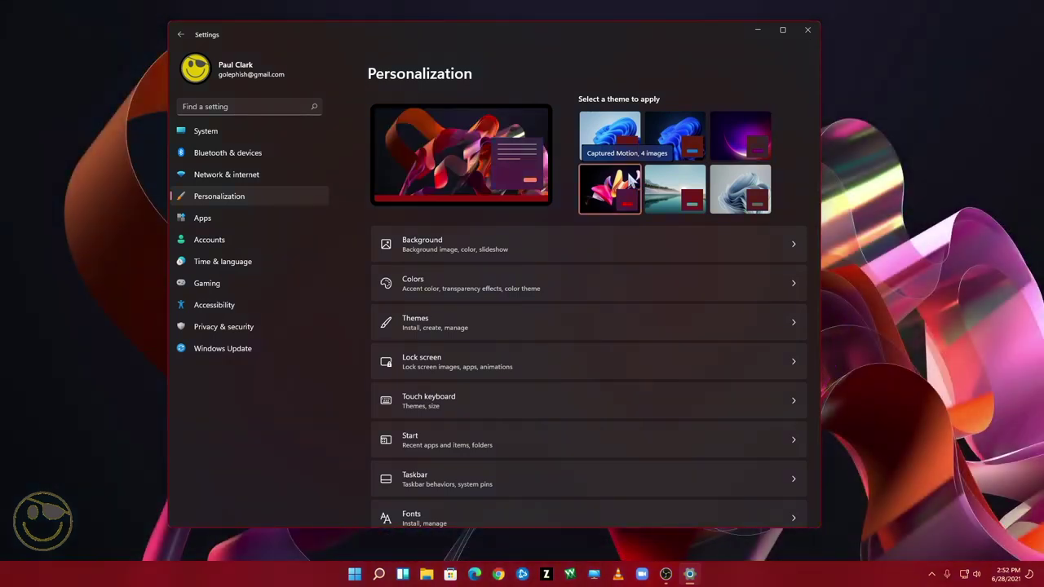
pyautogui.click(664, 136)
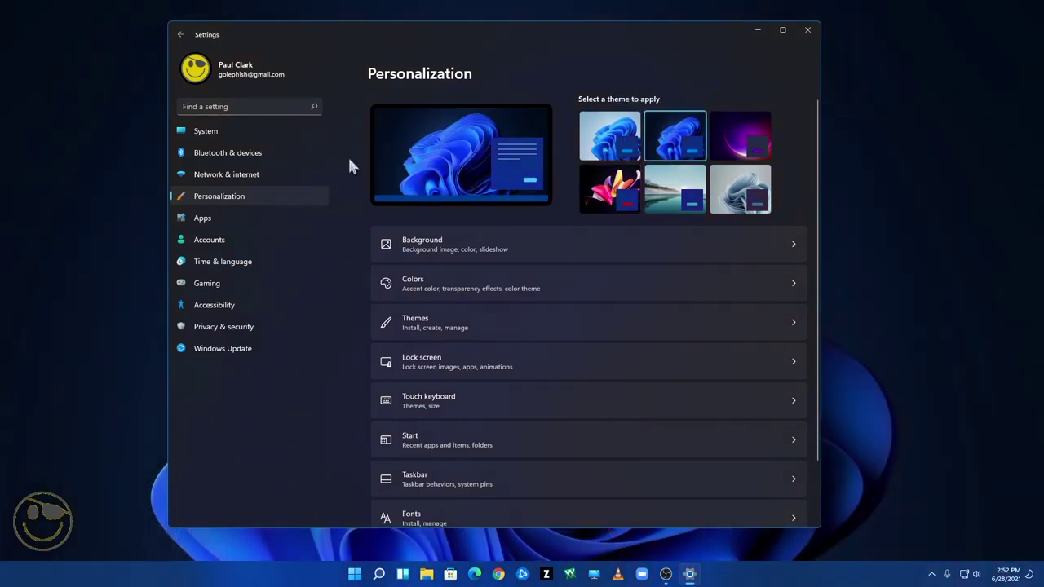
# Step: Look through the Accounts settings and the Windows Insider Program channel options, and close the Settings window
pyautogui.click(222, 236)
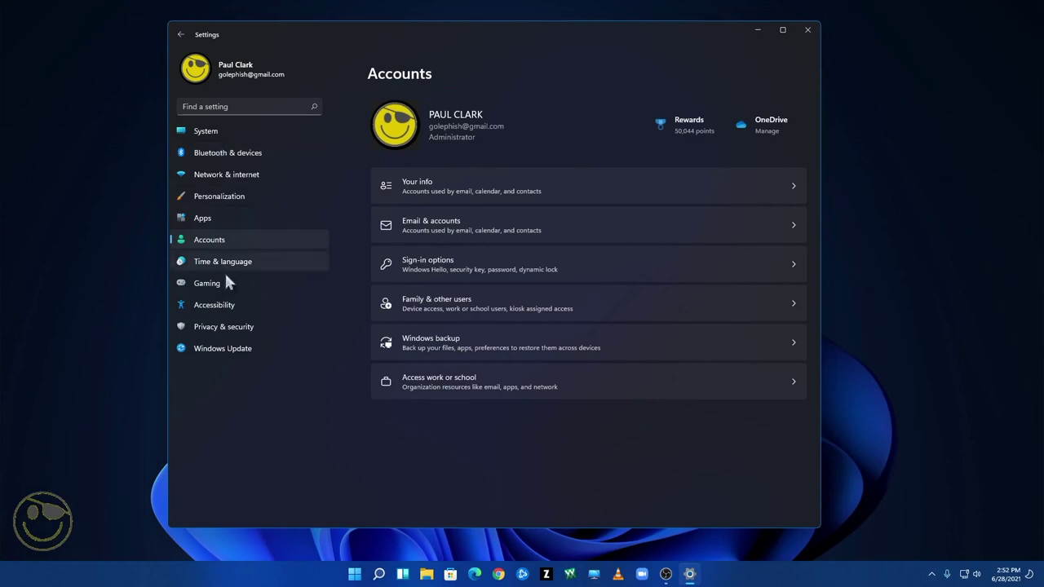
pyautogui.click(216, 348)
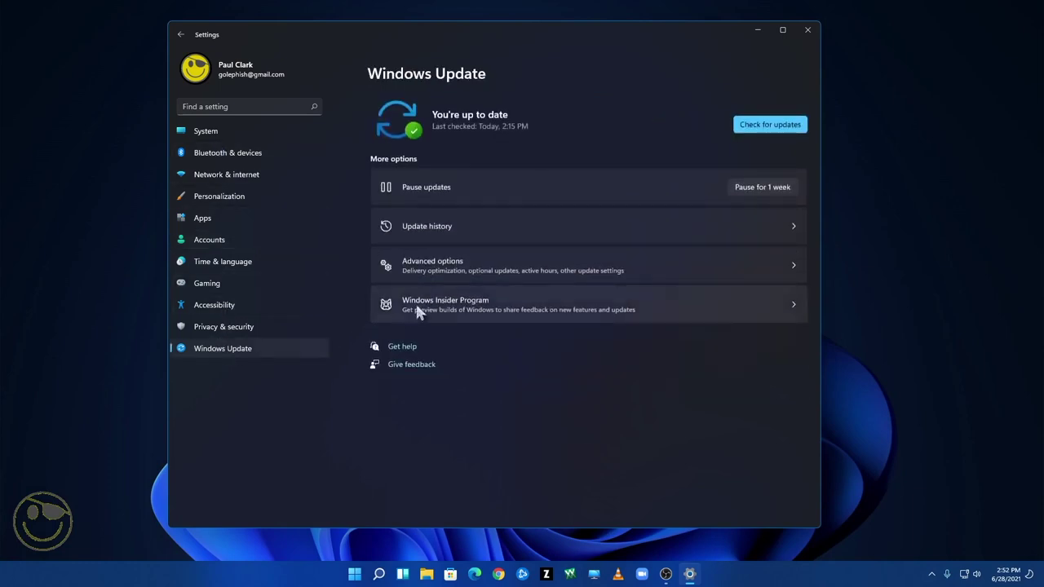
pyautogui.click(461, 303)
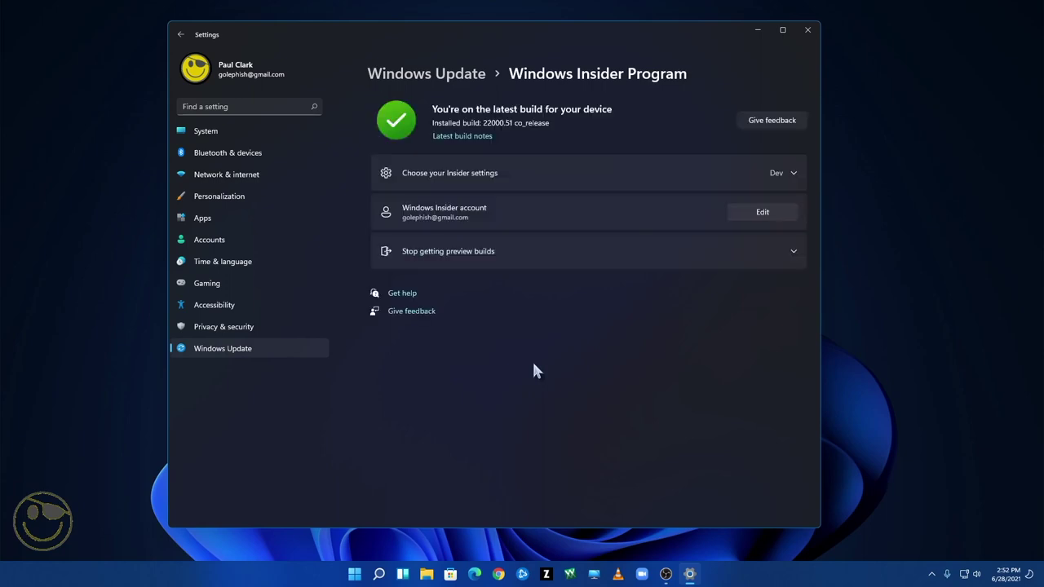
pyautogui.click(513, 173)
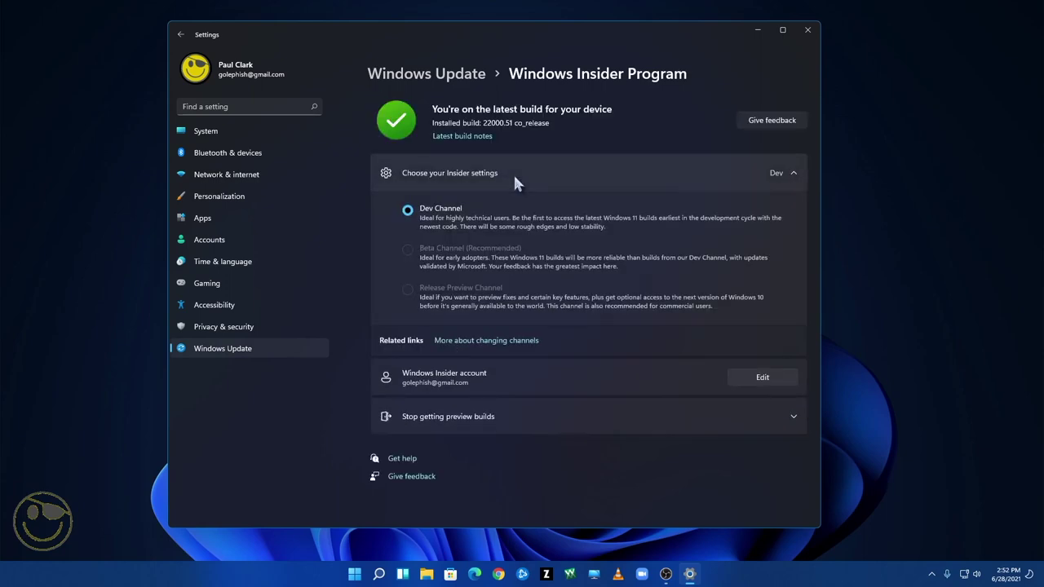
pyautogui.click(807, 31)
# Step: Search Windows for "feed" and switch to the Feedback Hub app
pyautogui.press('super')
pyautogui.write('fe')
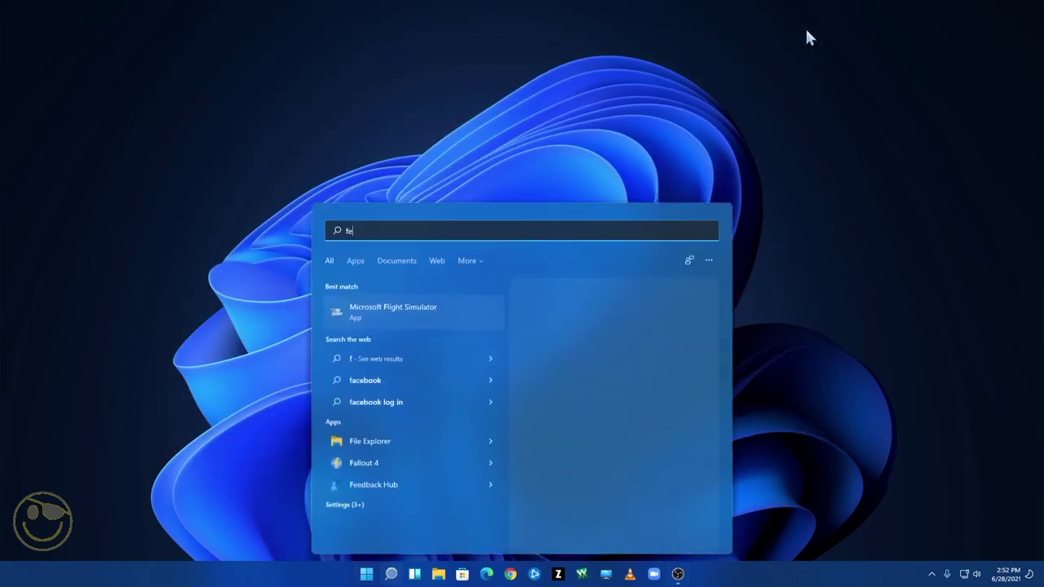
pyautogui.write('ed')
pyautogui.press('Return')
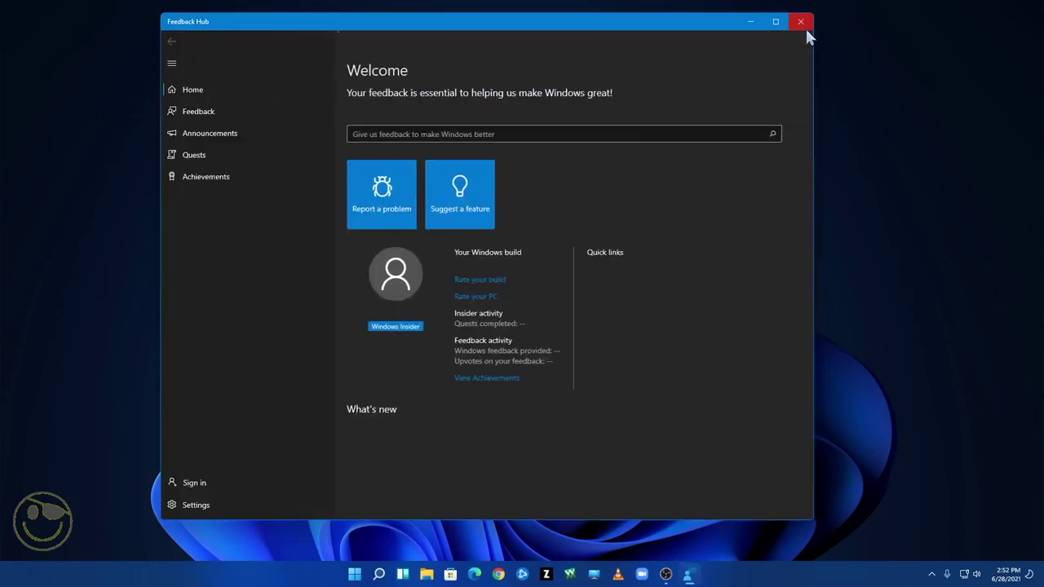
# Step: Look through the Announcements and Quests pages of Feedback Hub
pyautogui.click(236, 136)
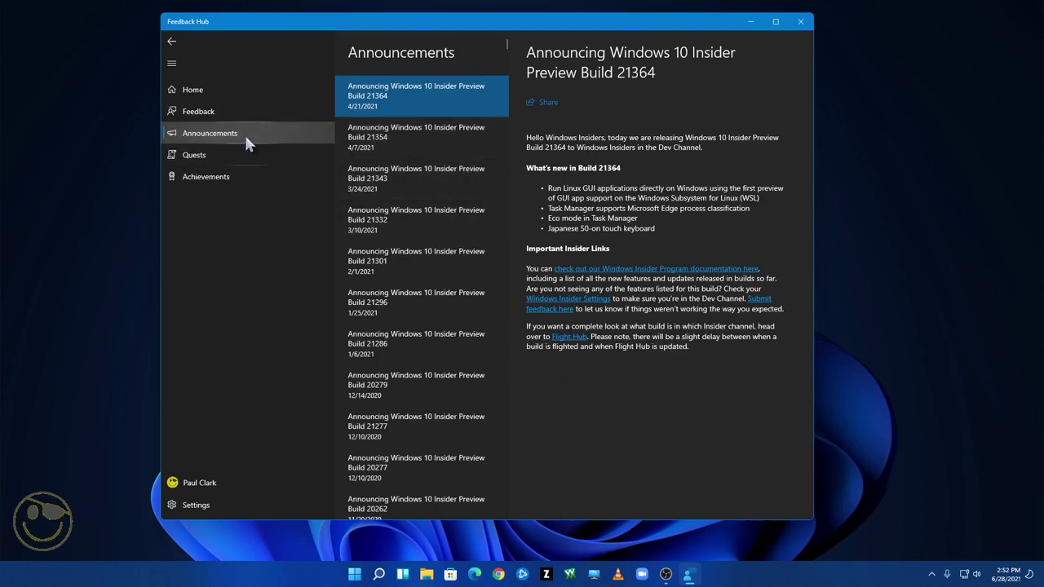
pyautogui.click(231, 162)
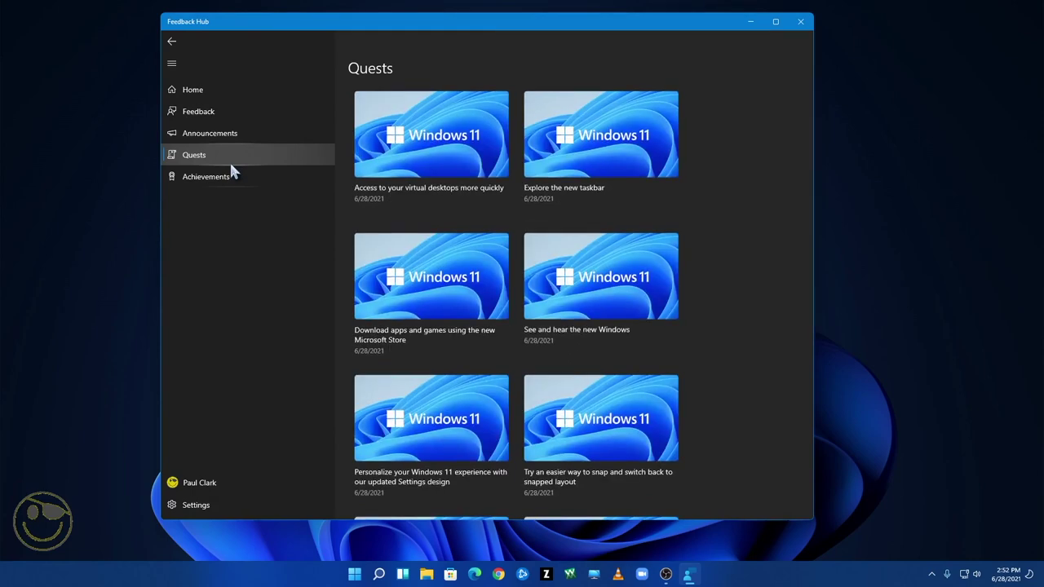
pyautogui.click(240, 143)
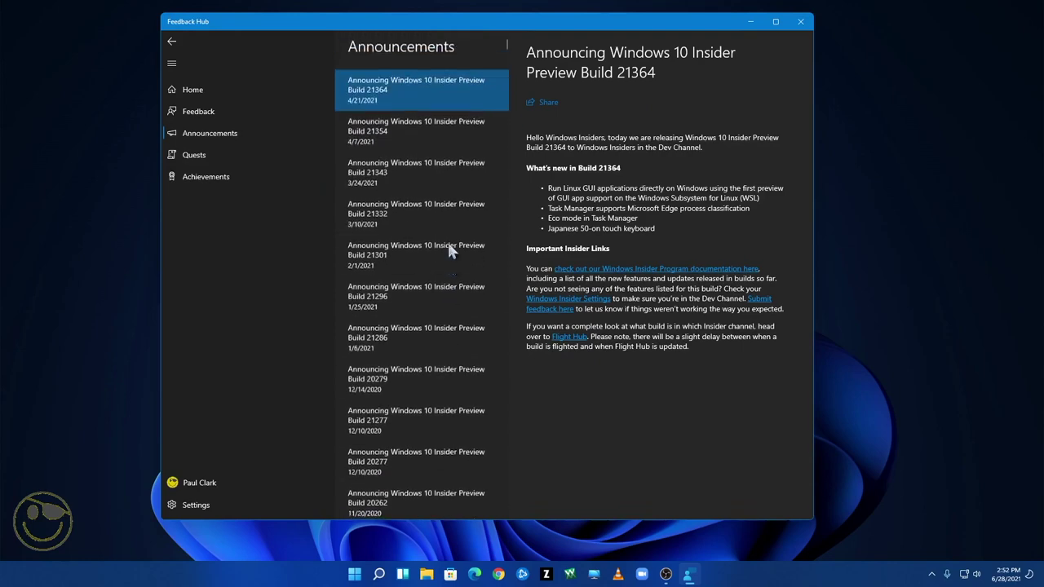
pyautogui.click(226, 163)
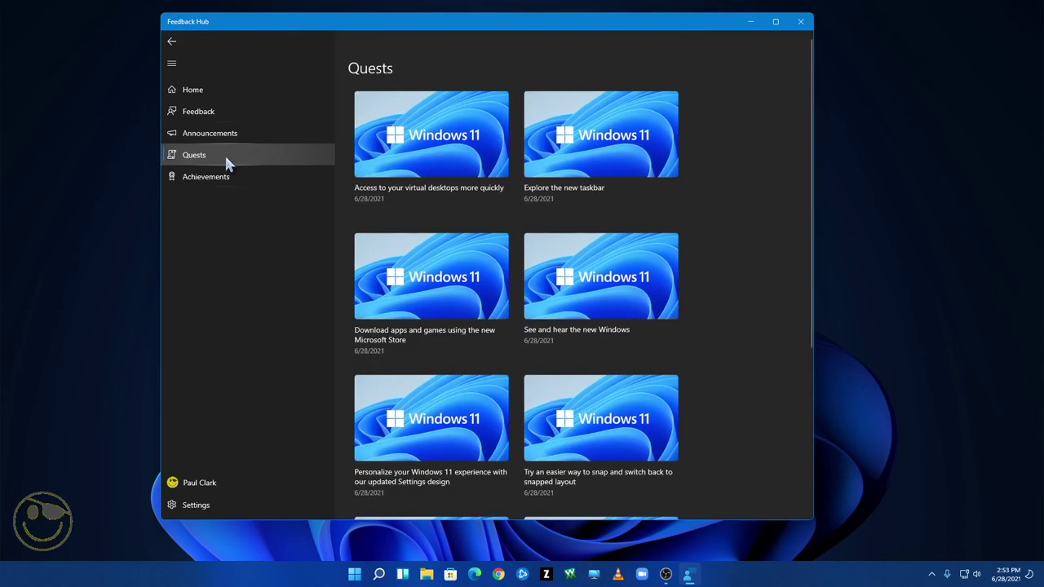
# Step: Read the quests "Access to your virtual desktops more quickly" and "Explore the new taskbar"
pyautogui.click(392, 153)
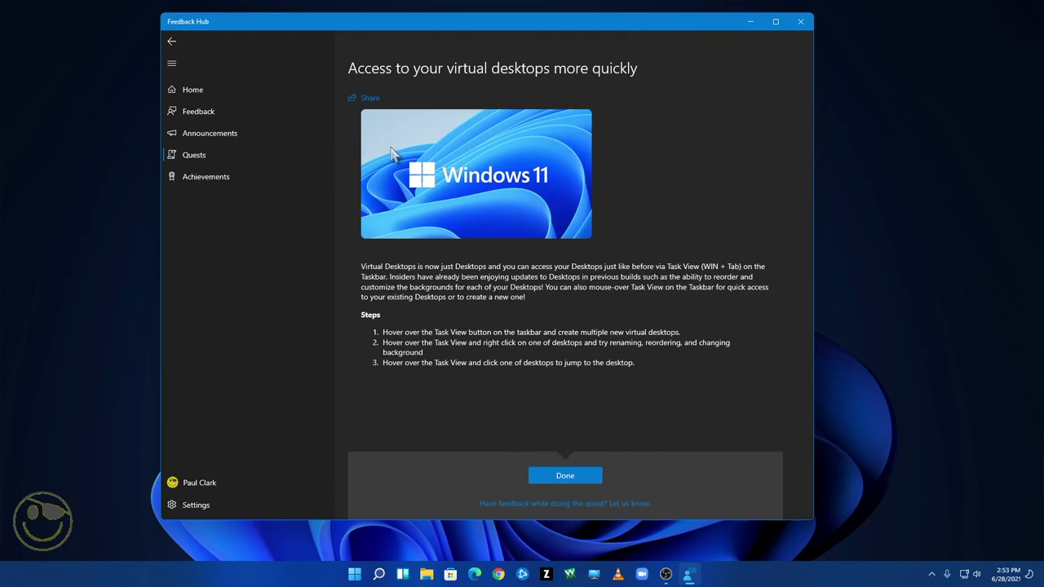
pyautogui.click(166, 41)
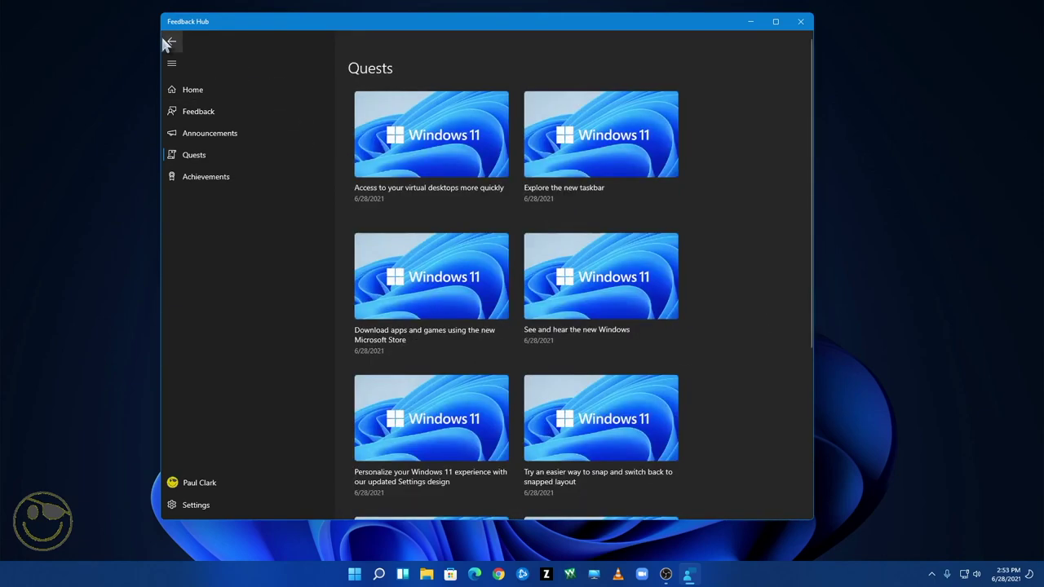
pyautogui.click(624, 109)
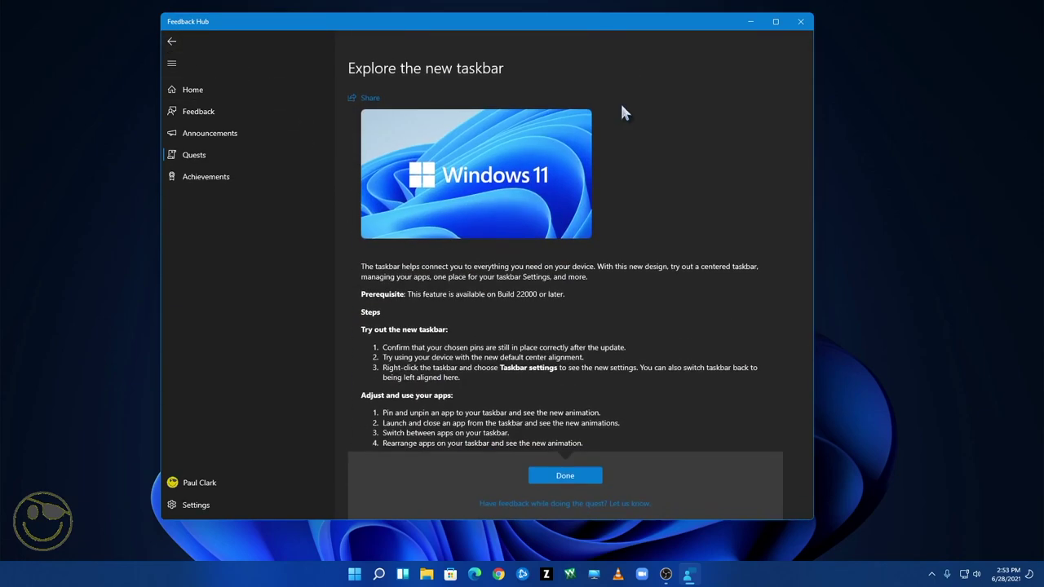
pyautogui.scroll(-1, 666, 183)
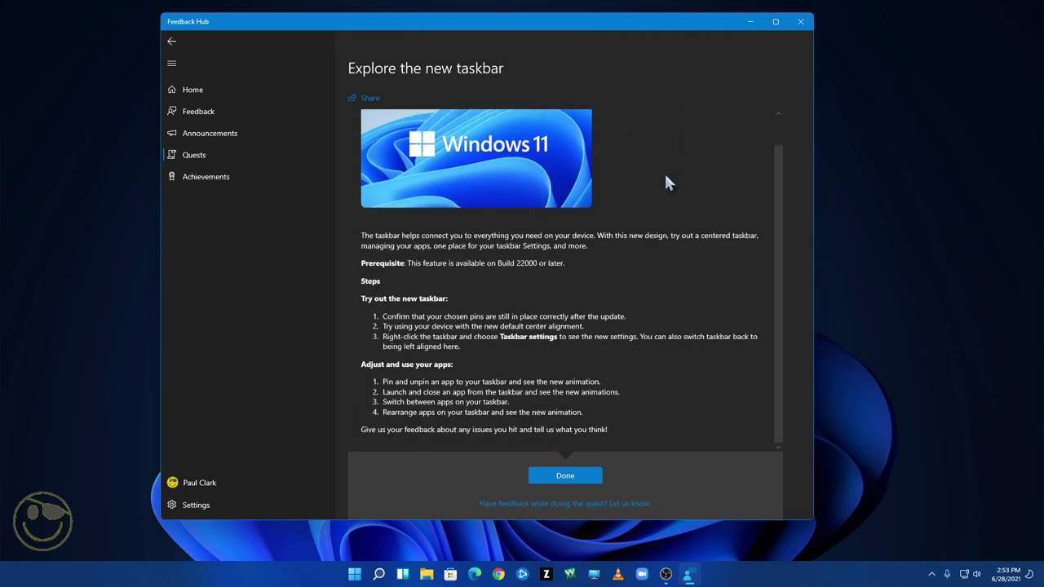
# Step: Turn off the Search item in the Windows taskbar settings, and close the Settings window
pyautogui.rightClick(352, 576)
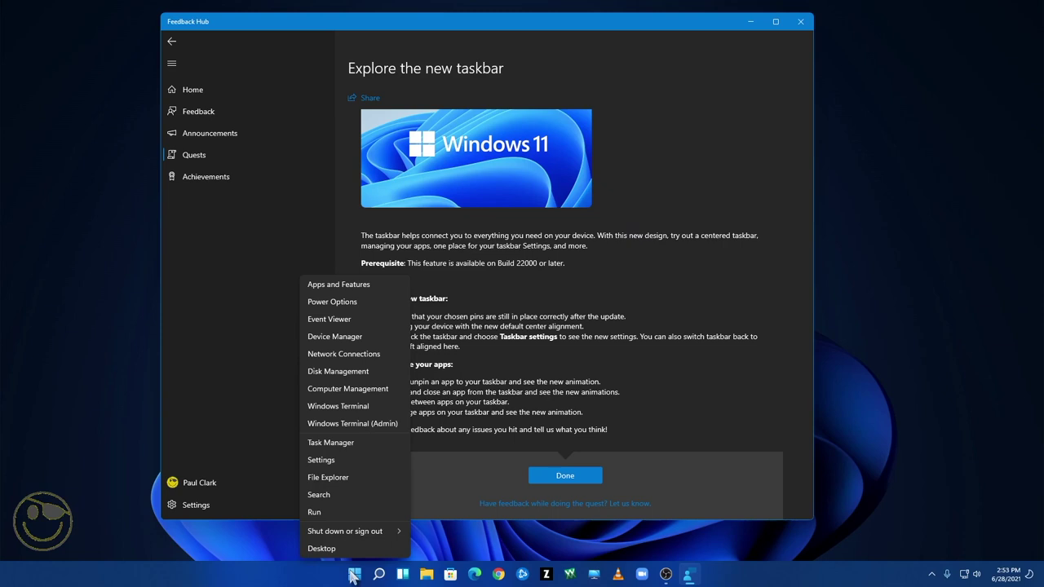
pyautogui.rightClick(267, 580)
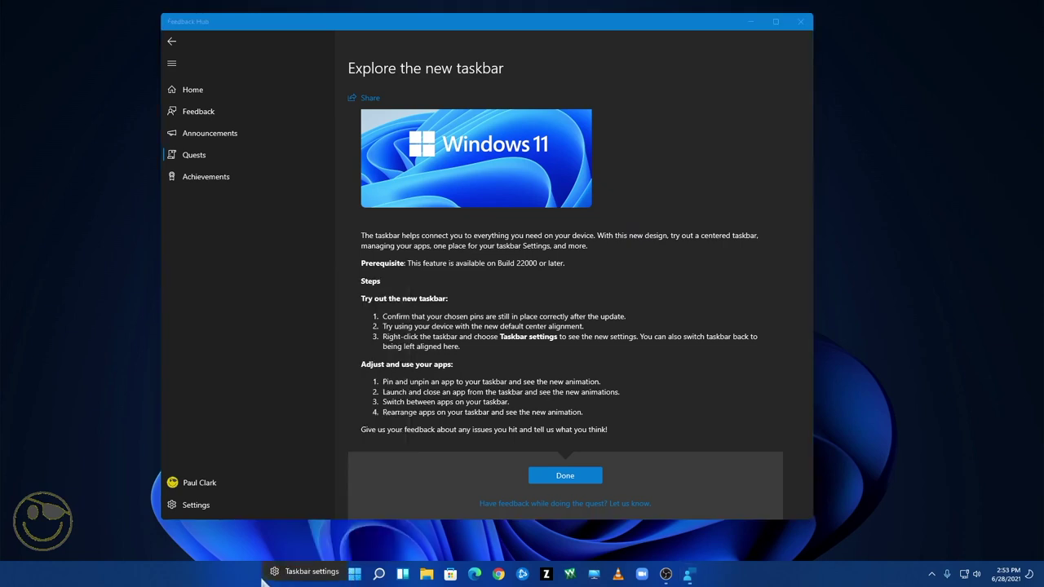
pyautogui.click(296, 576)
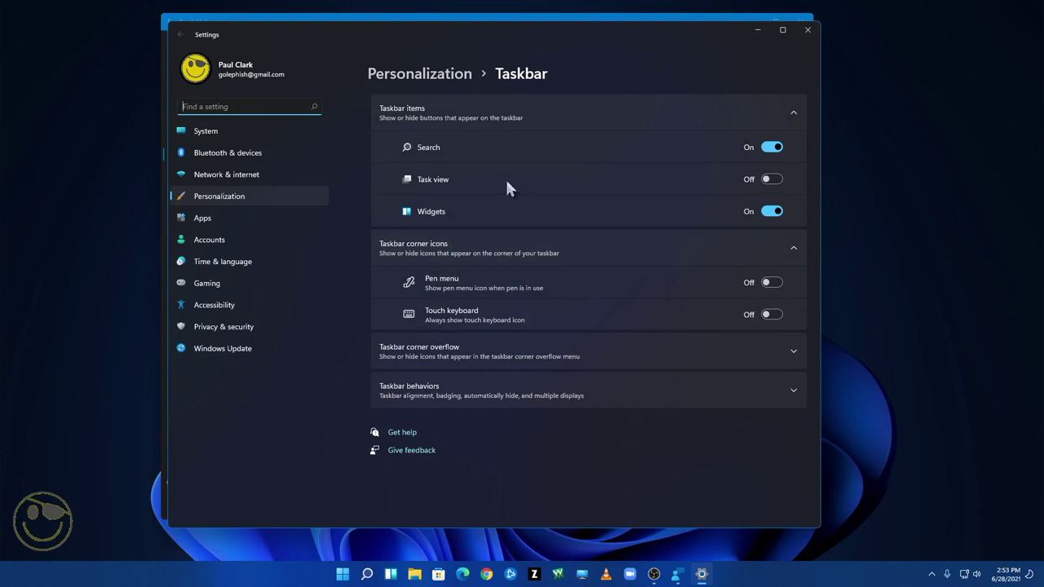
pyautogui.click(778, 148)
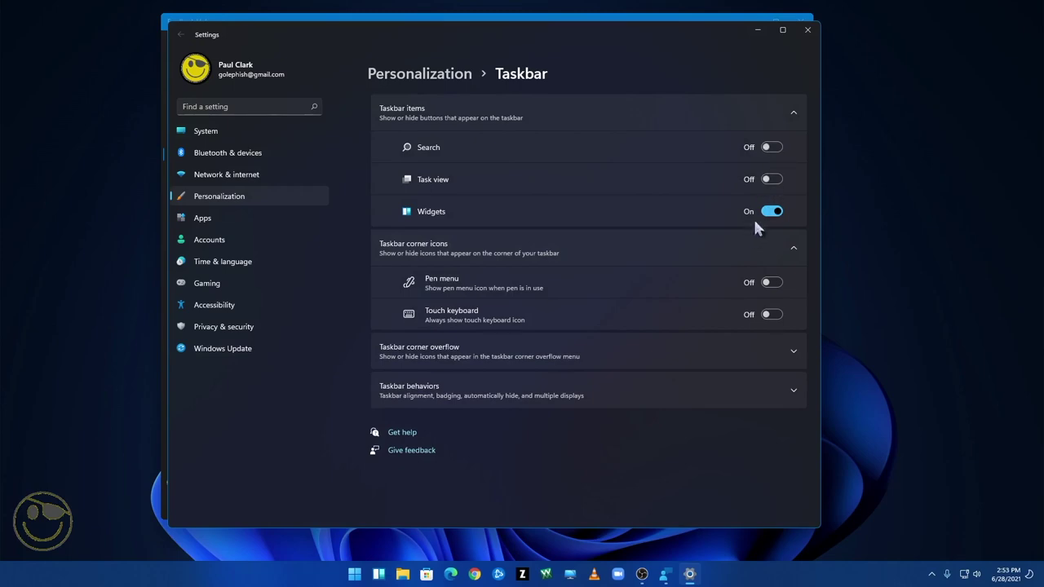
pyautogui.click(807, 31)
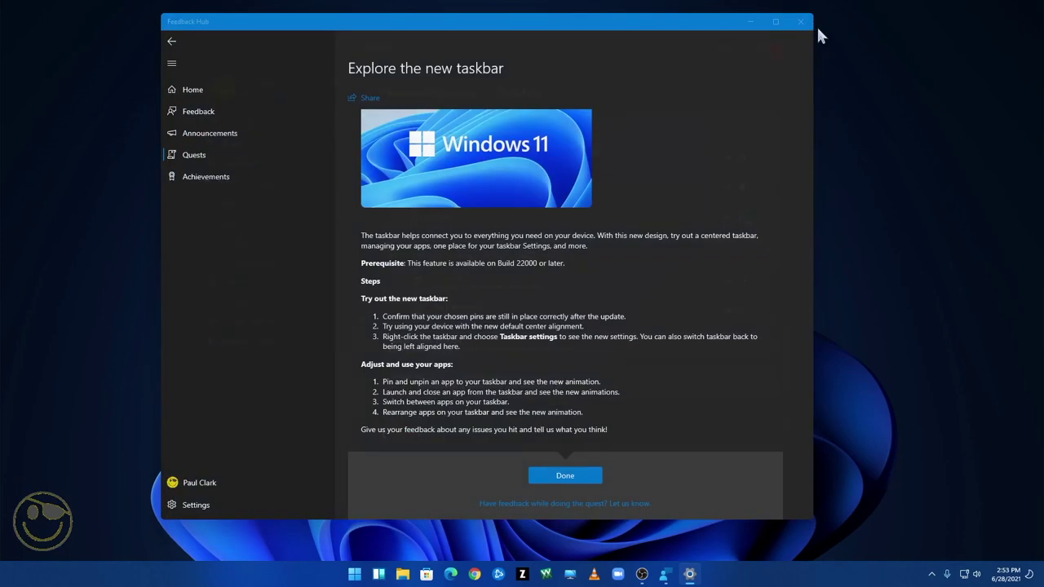
# Step: Mark the quests "Explore the new taskbar" and "Download apps and games using the new Microsoft Store" as done, returning to the Quests list
pyautogui.click(595, 476)
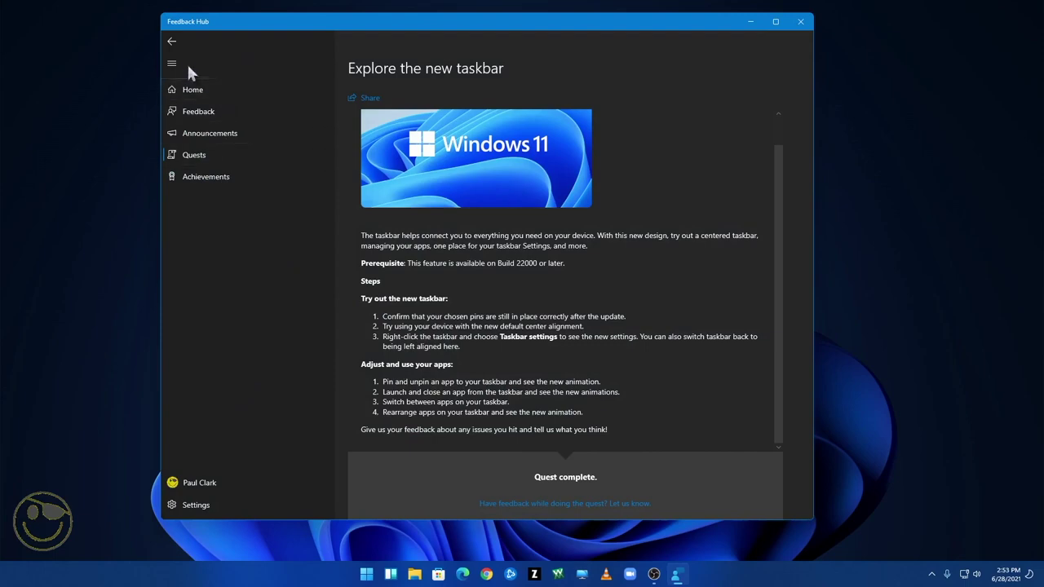
pyautogui.click(173, 40)
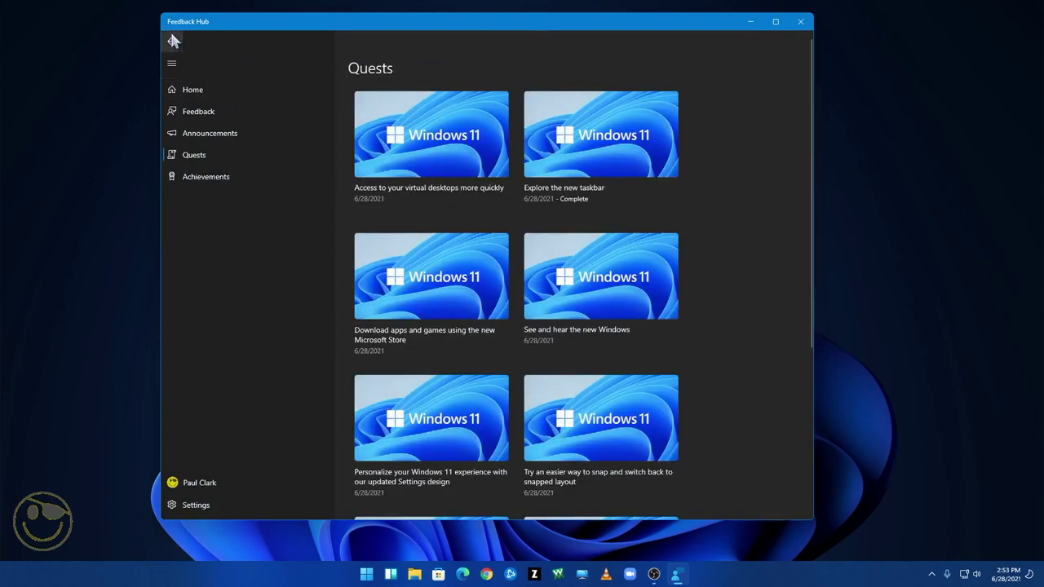
pyautogui.scroll(-1, 406, 310)
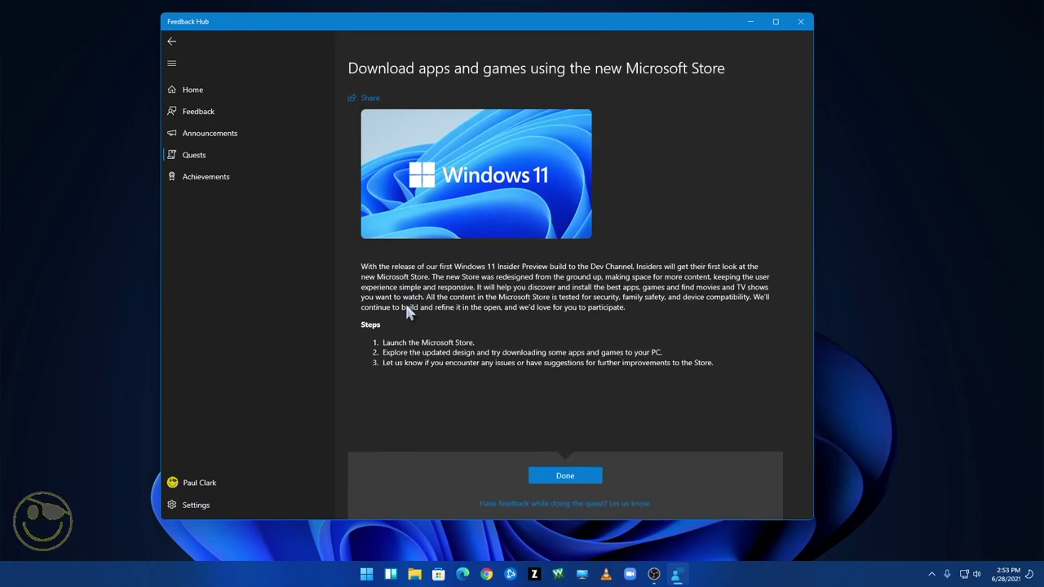
pyautogui.click(582, 474)
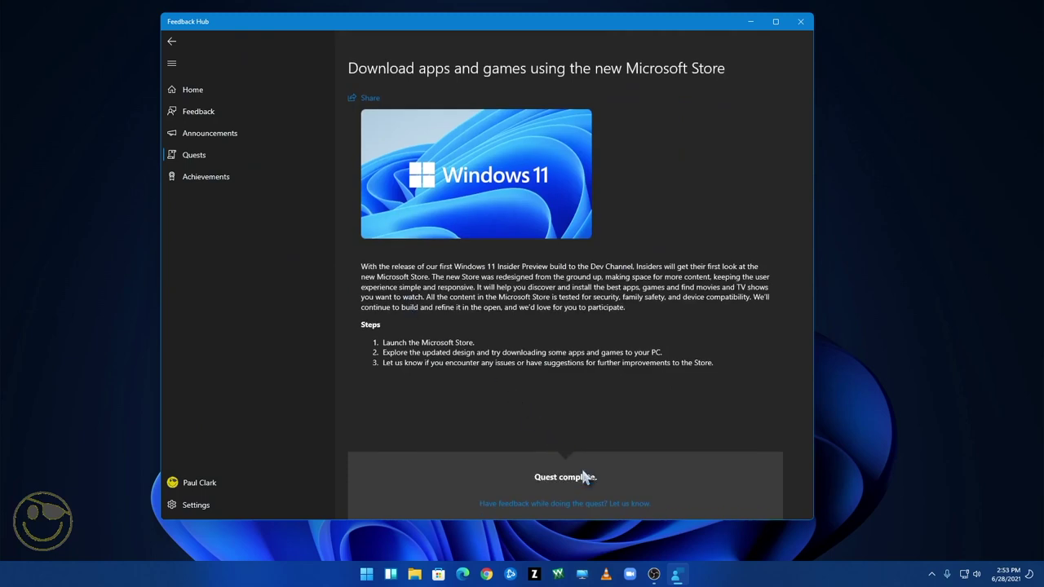
pyautogui.click(174, 42)
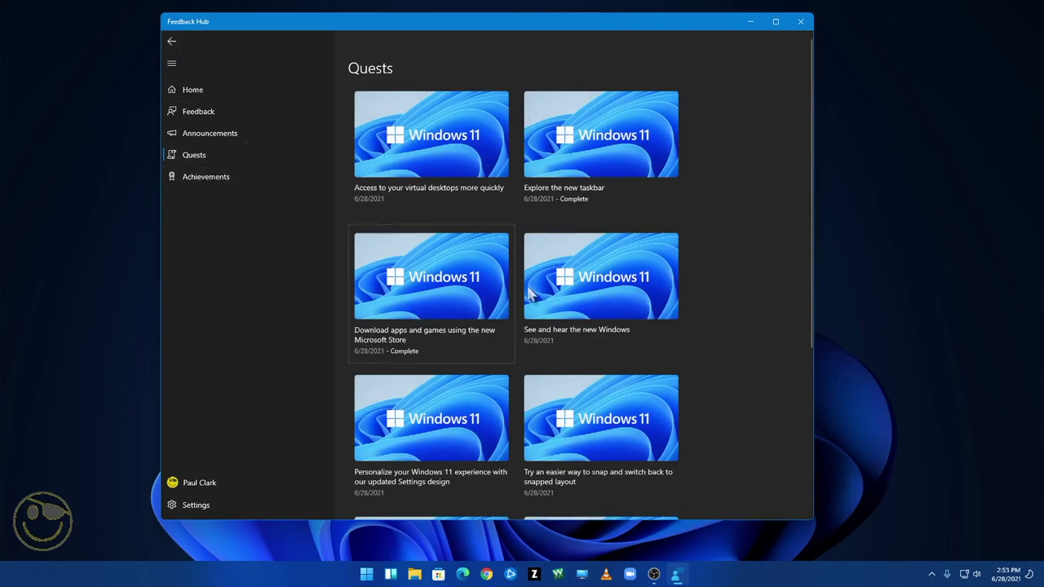
# Step: Mark the quests "See and hear the new Windows" and "Personalize your Windows 11 experience with our updated Settings design" as done, returning to the Quests list
pyautogui.click(605, 316)
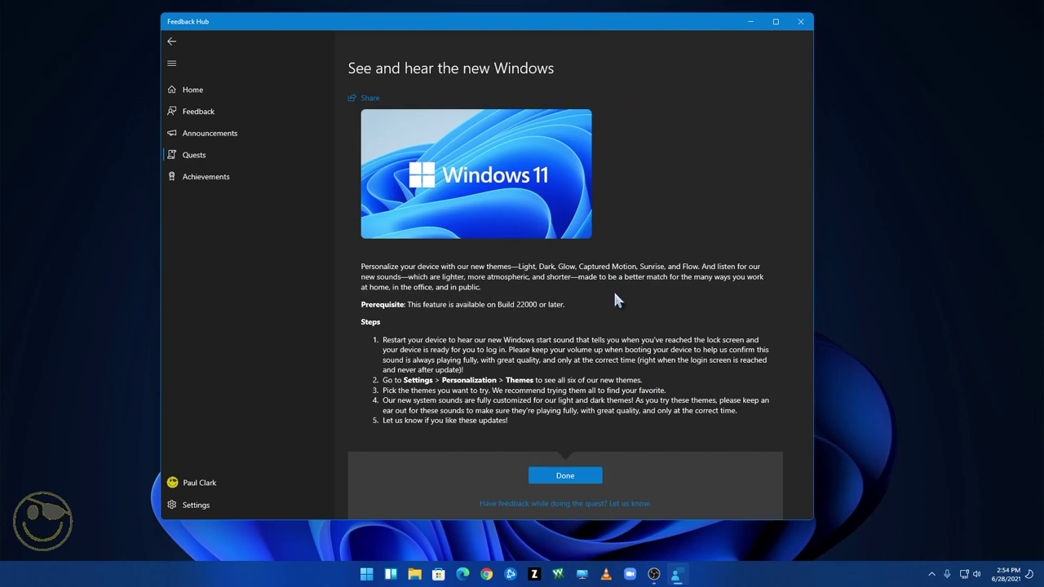
pyautogui.click(590, 478)
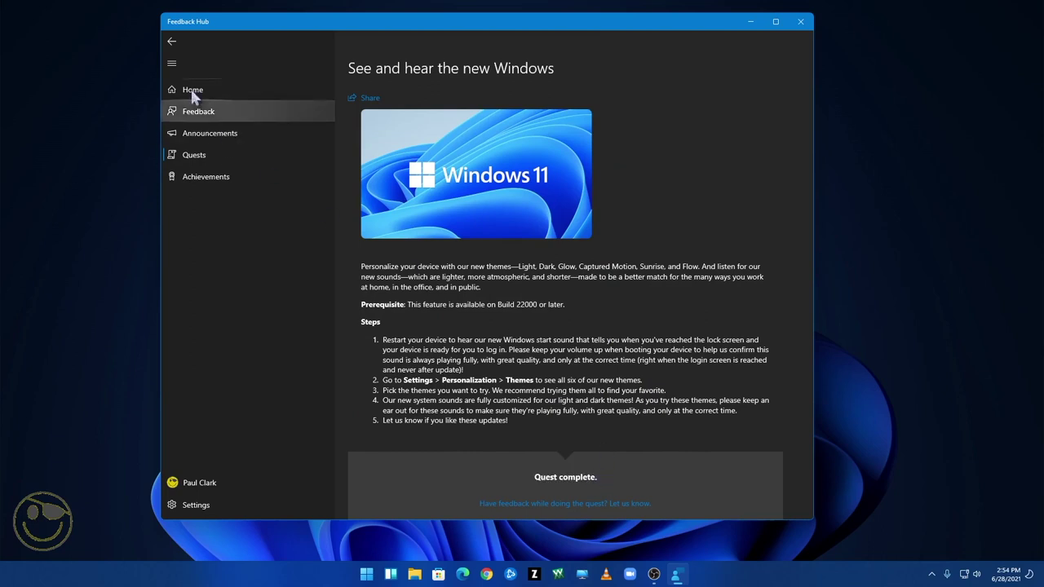
pyautogui.click(177, 41)
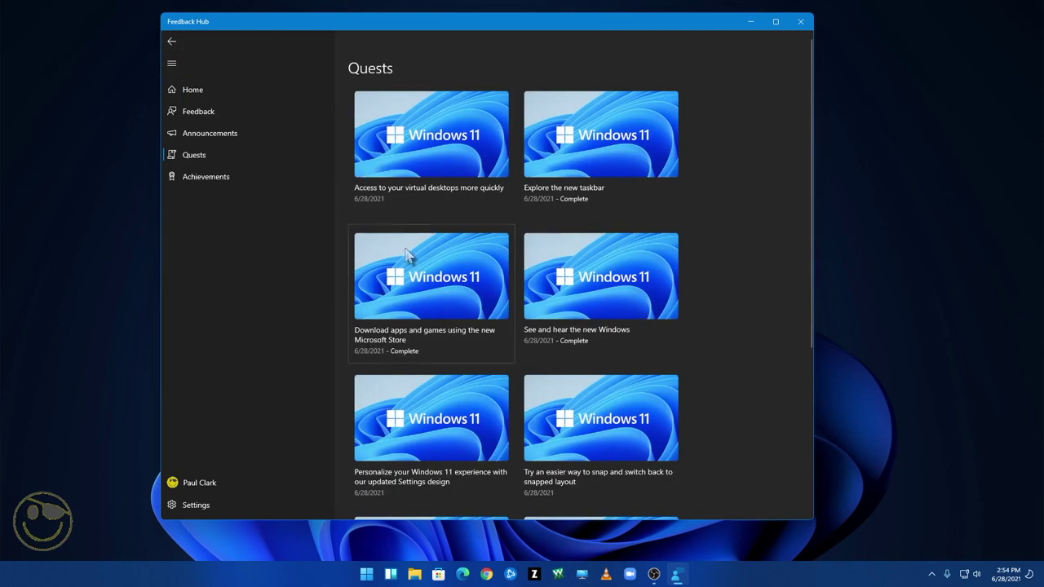
pyautogui.scroll(-2, 408, 261)
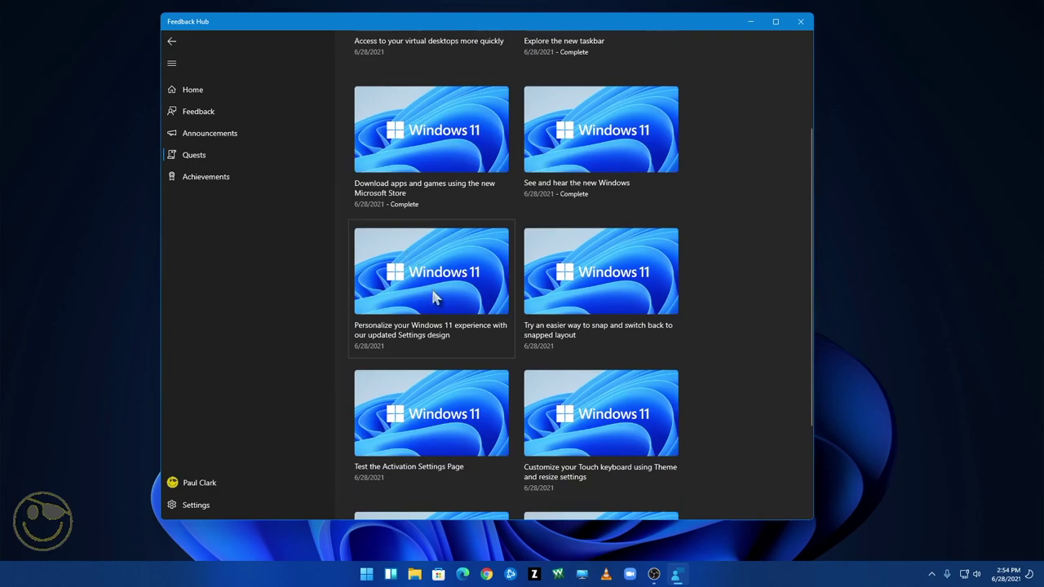
pyautogui.click(424, 300)
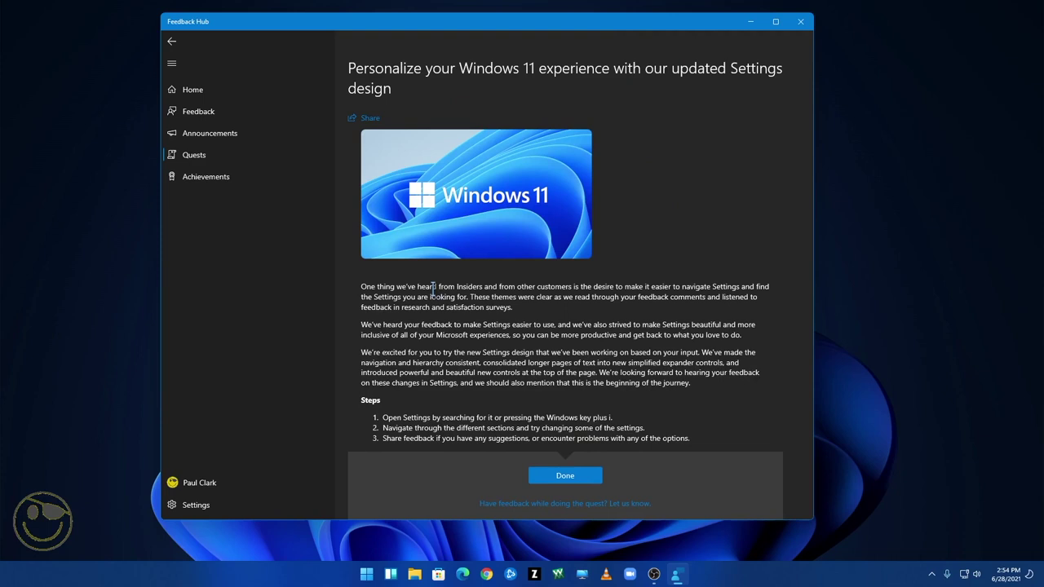
pyautogui.click(569, 476)
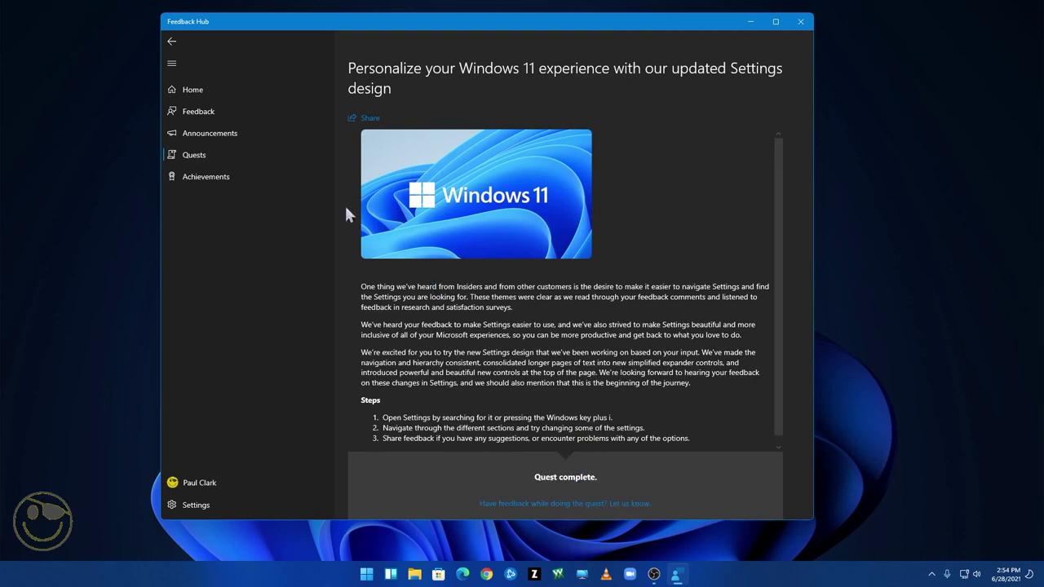
pyautogui.click(175, 38)
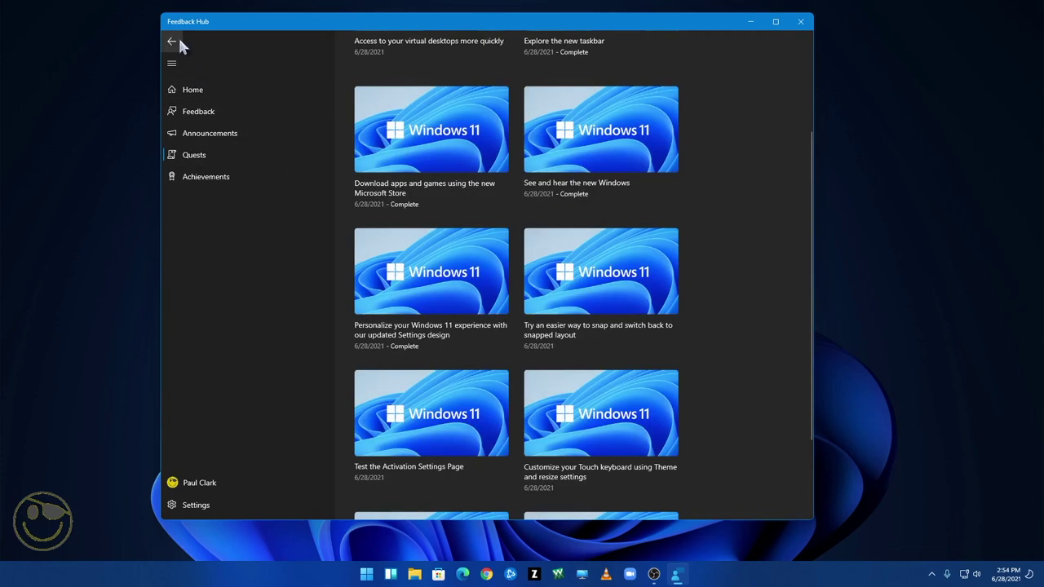
# Step: Mark the quest "Try an easier way to snap and switch back to snapped layout" as done and return to the Quests list
pyautogui.click(596, 333)
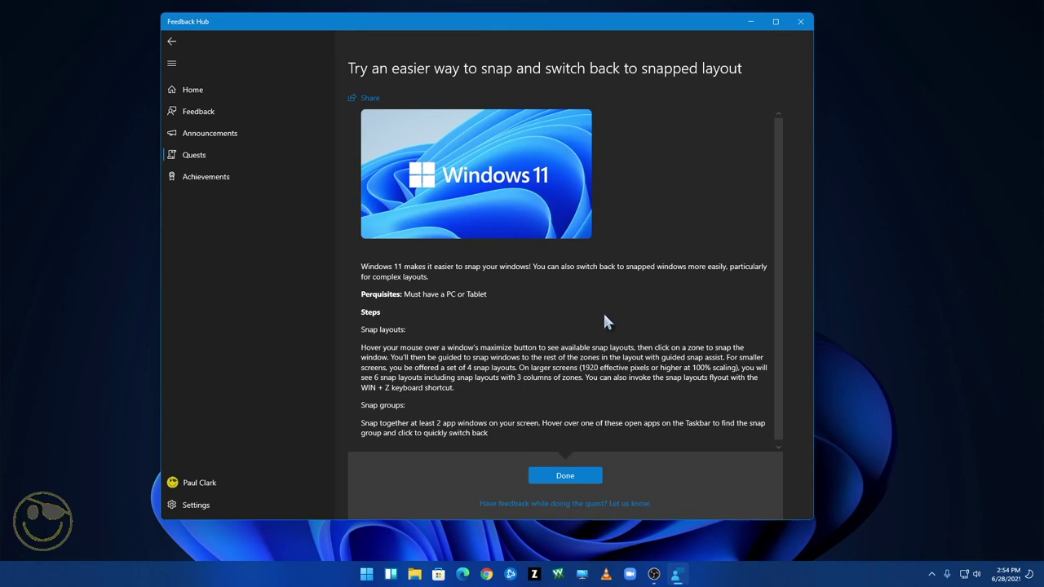
pyautogui.click(563, 475)
pyautogui.click(165, 37)
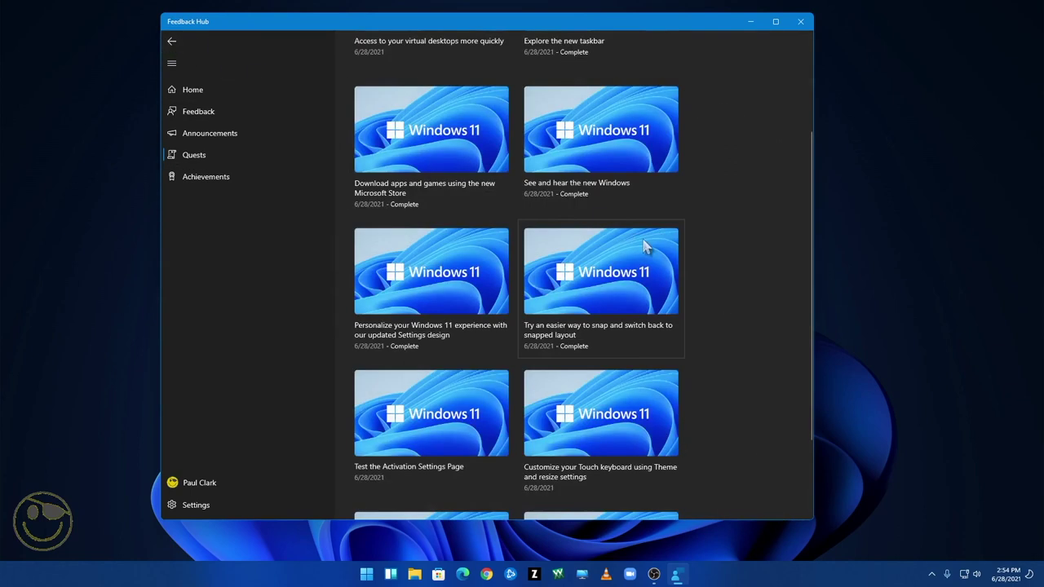
# Step: Open the quest "Test the Activation Settings Page" and read through its instructions
pyautogui.scroll(-2, 647, 243)
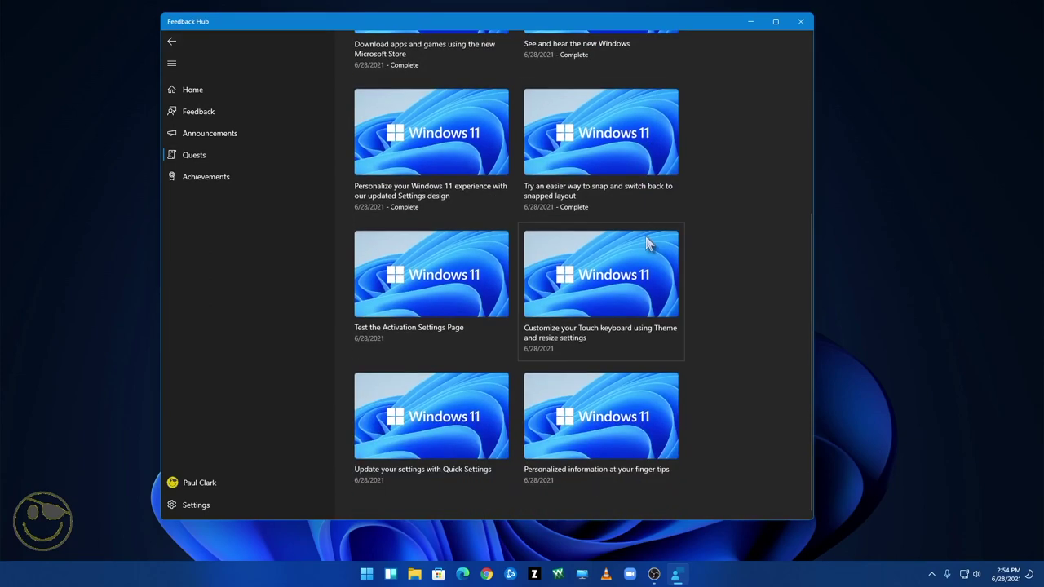
pyautogui.click(443, 296)
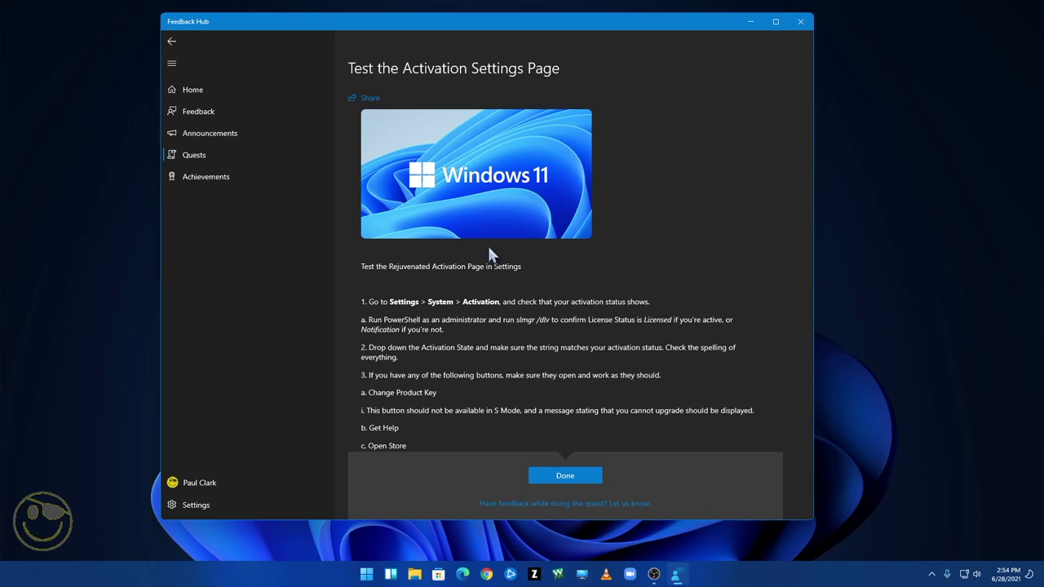
pyautogui.scroll(-2, 489, 253)
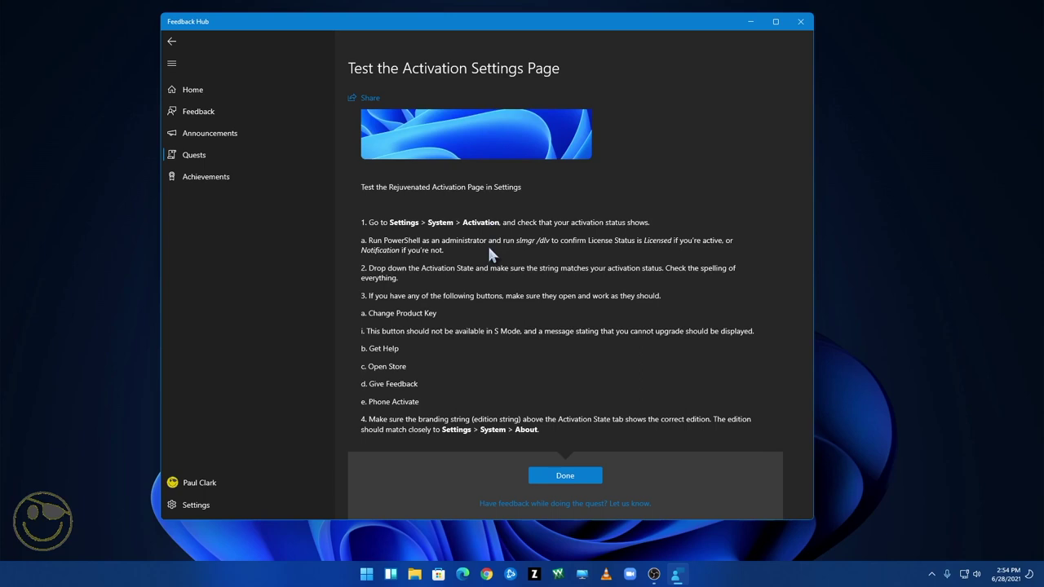
# Step: Try to launch Windows Terminal as administrator, and close Feedback Hub from its Home page
pyautogui.rightClick(372, 577)
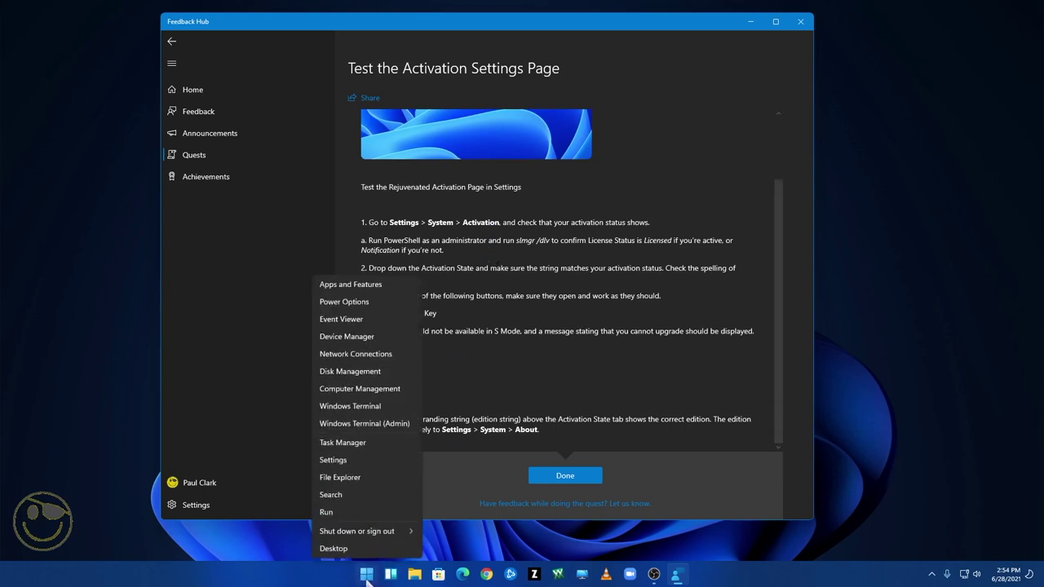
pyautogui.click(389, 423)
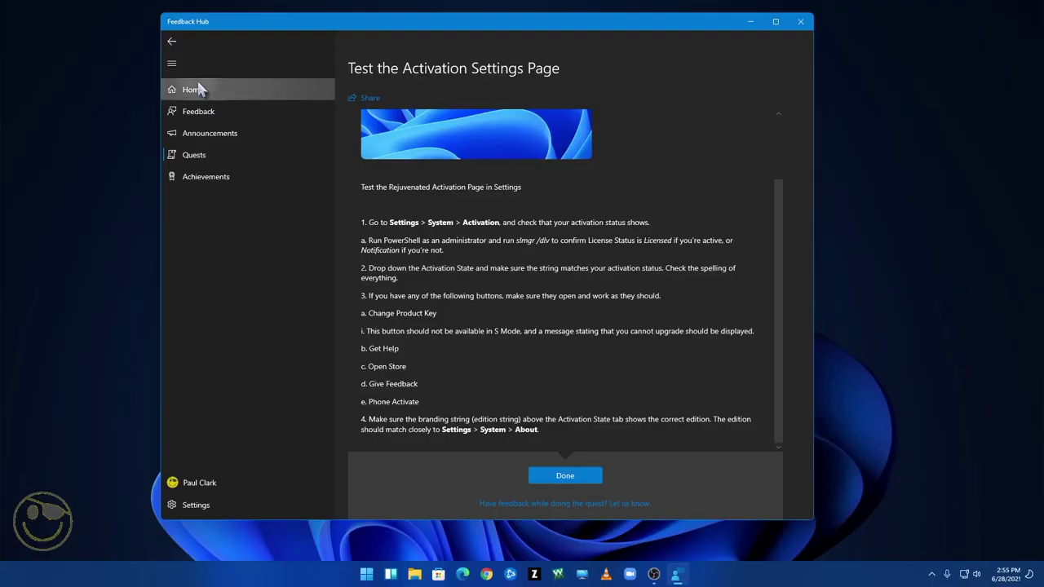
pyautogui.click(198, 86)
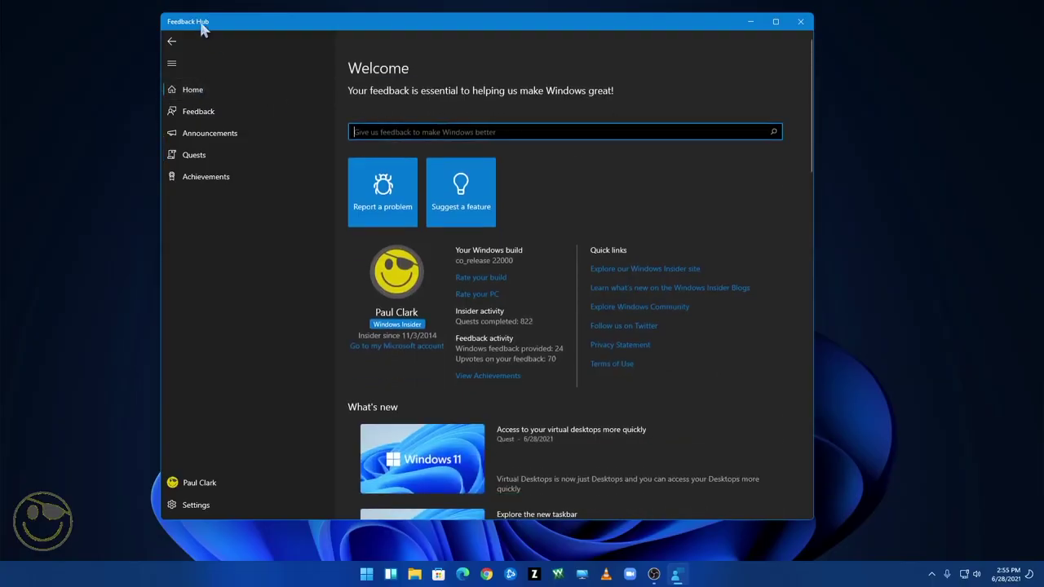
pyautogui.click(798, 22)
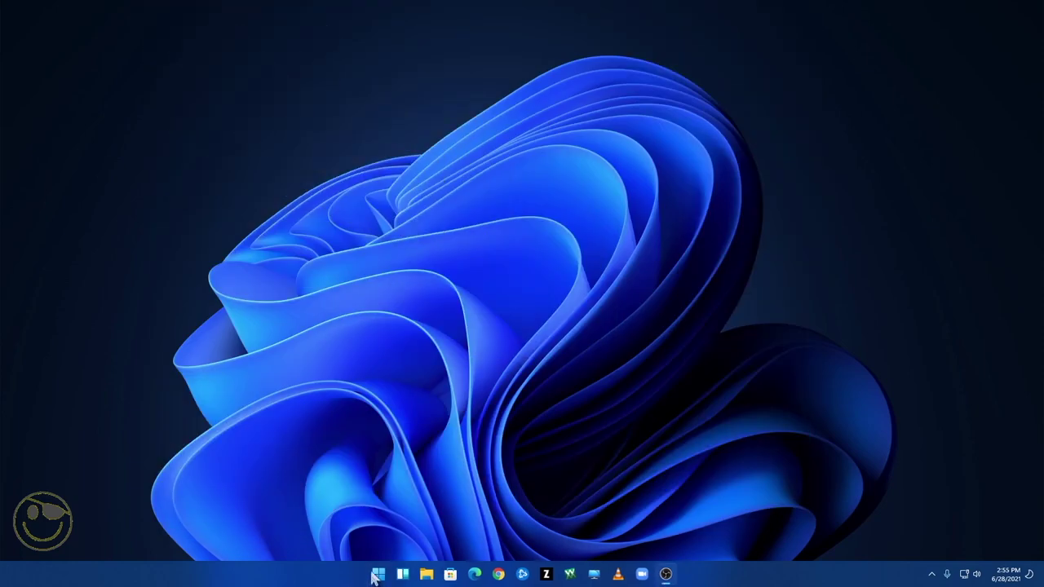
# Step: Search Windows Settings for "activation", check the Windows edition and activation state on the Activation page, and close Settings
pyautogui.click(377, 574)
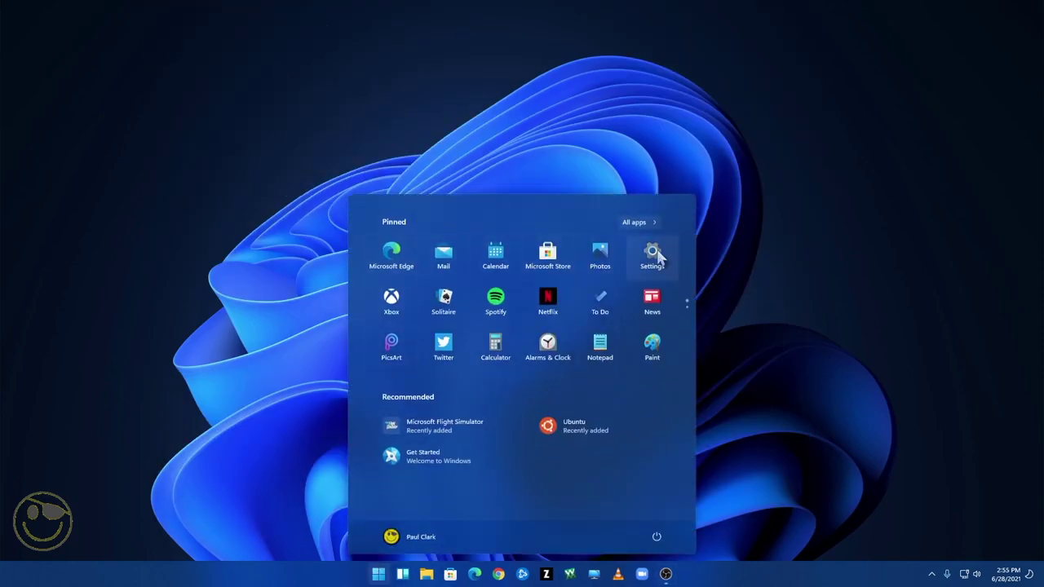
pyautogui.click(653, 256)
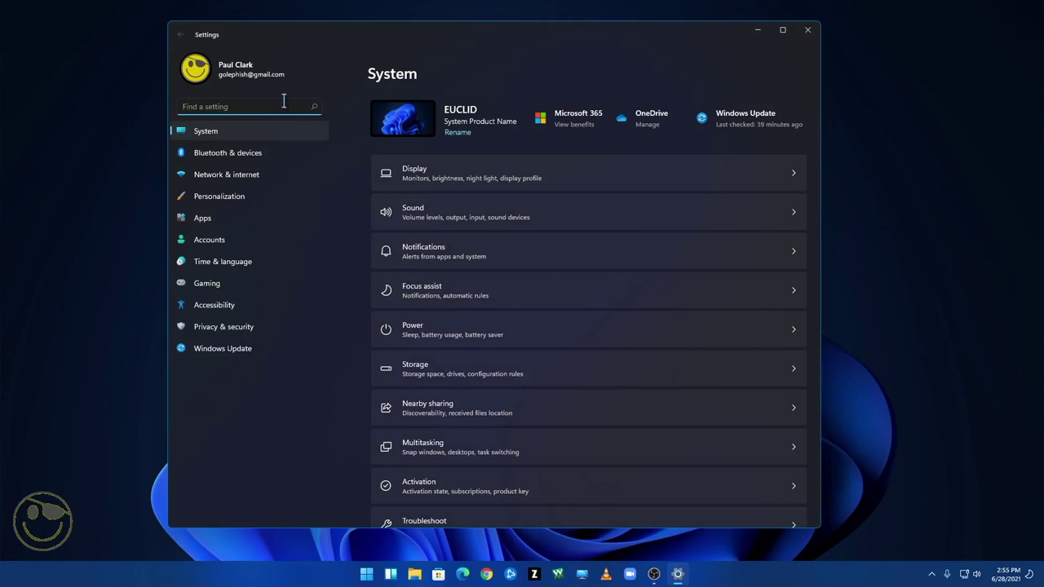
pyautogui.write('activation')
pyautogui.press('Return')
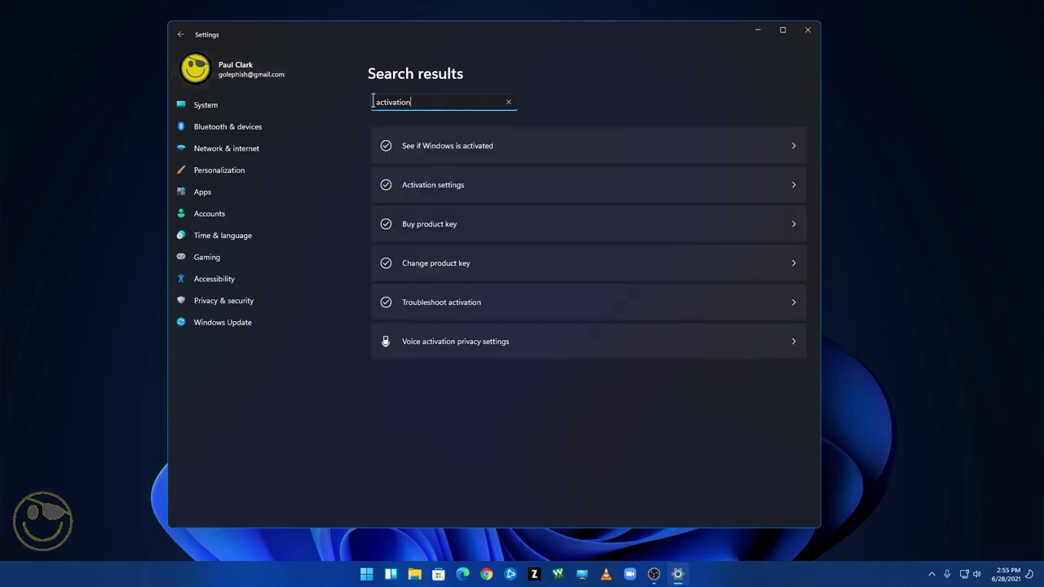
pyautogui.click(504, 150)
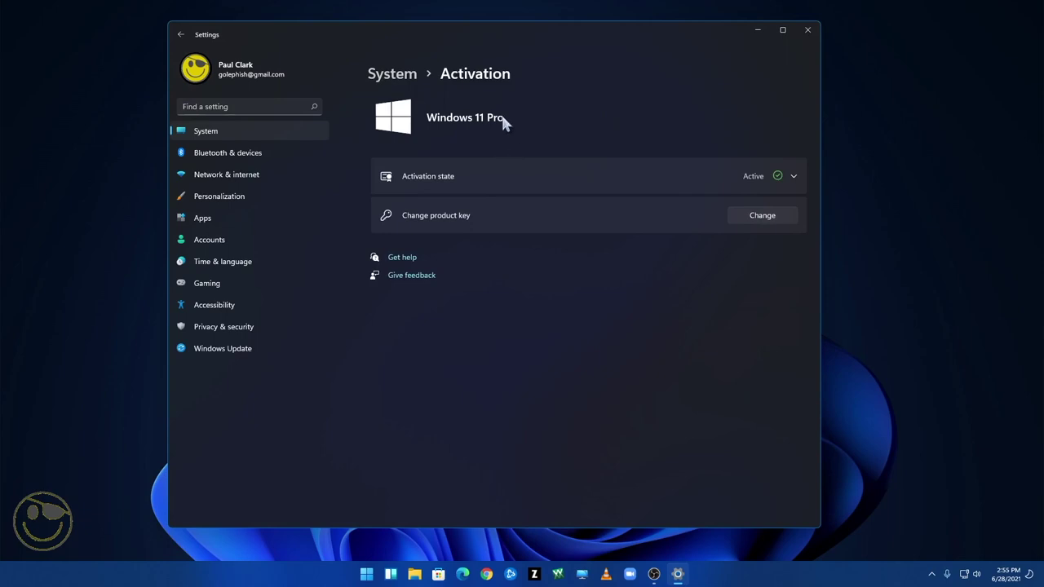
pyautogui.click(809, 31)
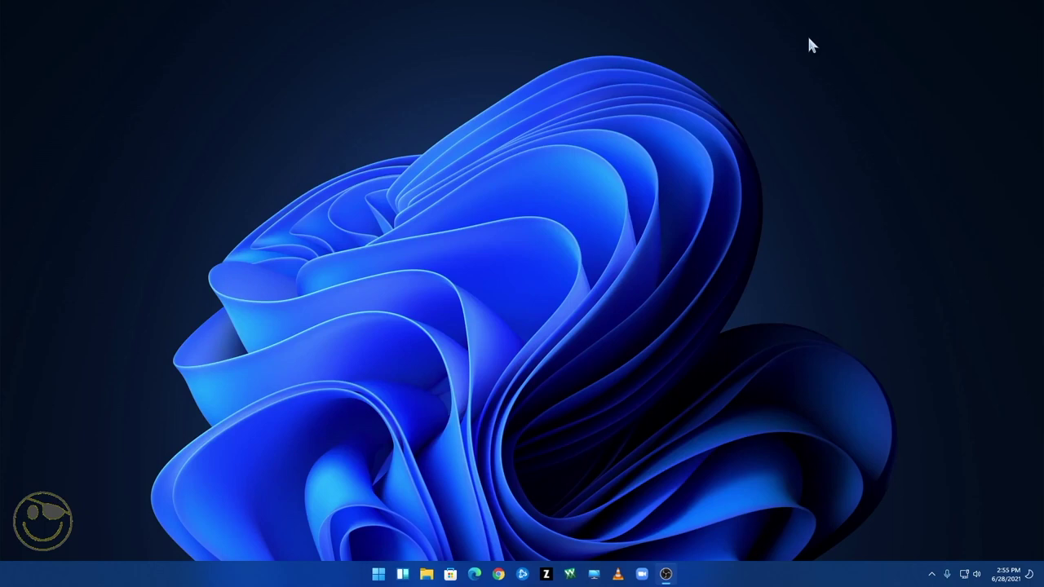